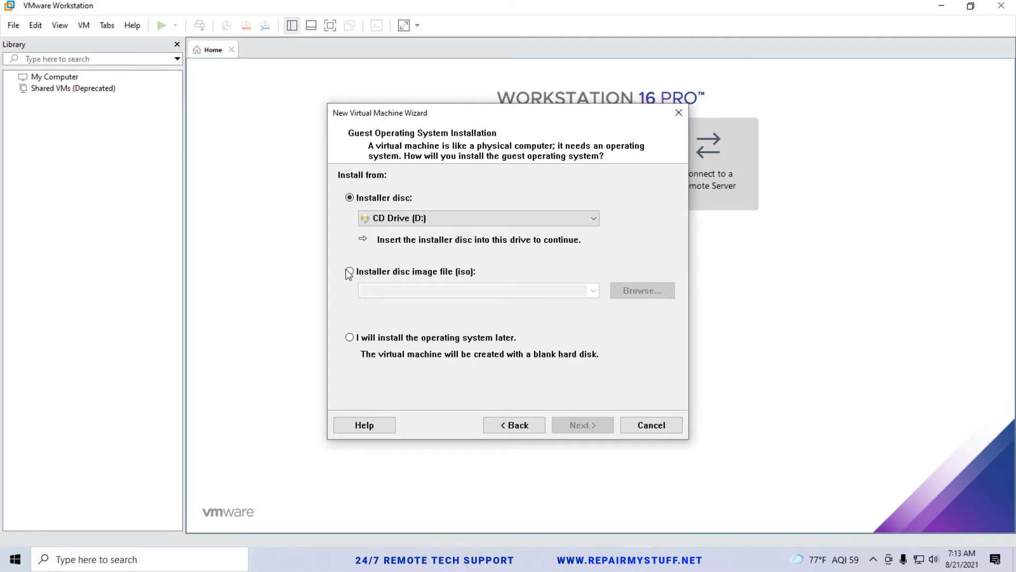
- Use the disc image "Windows 11 PRO Non TPM 2.0" from the Vmware Saves folder on drive G: as the installation source and continue
click(349, 271)
click(618, 287)
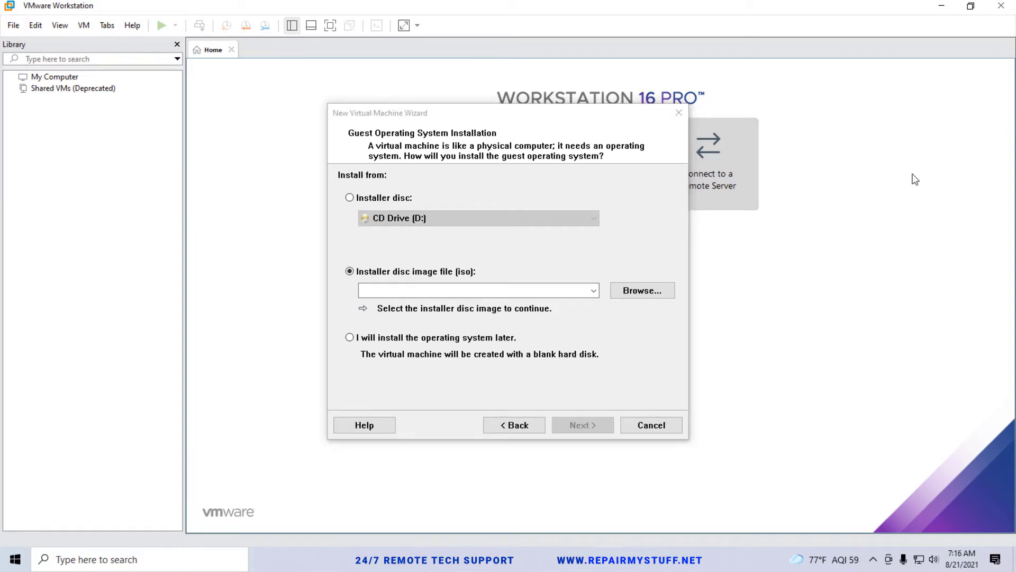
click(458, 293)
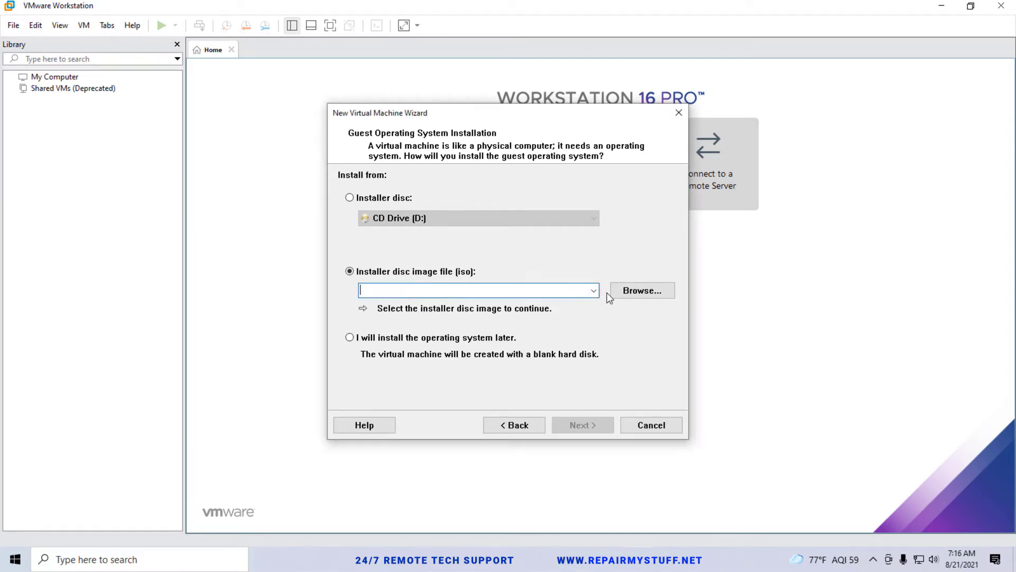
click(627, 294)
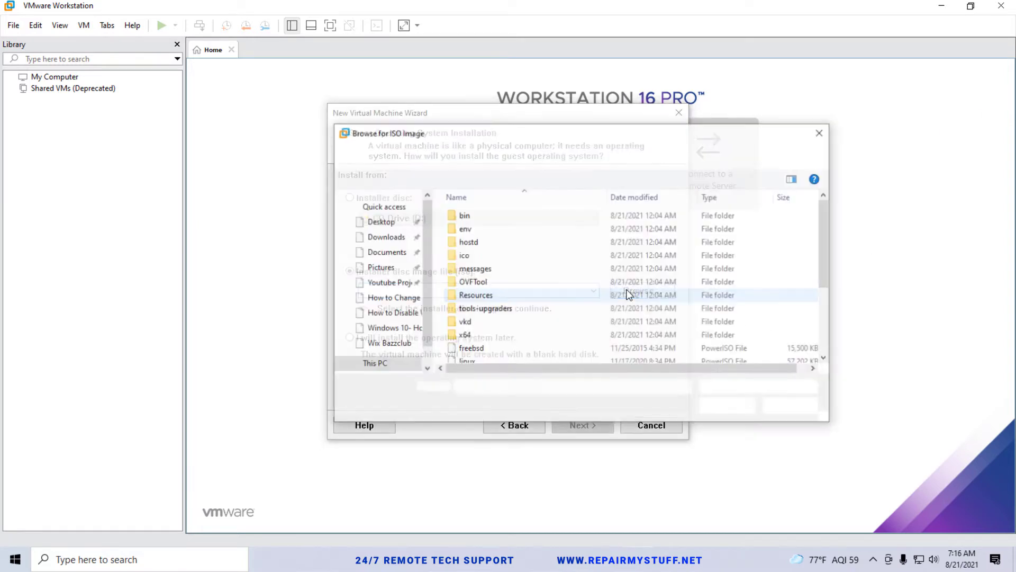
scroll(408, 319, down, 1)
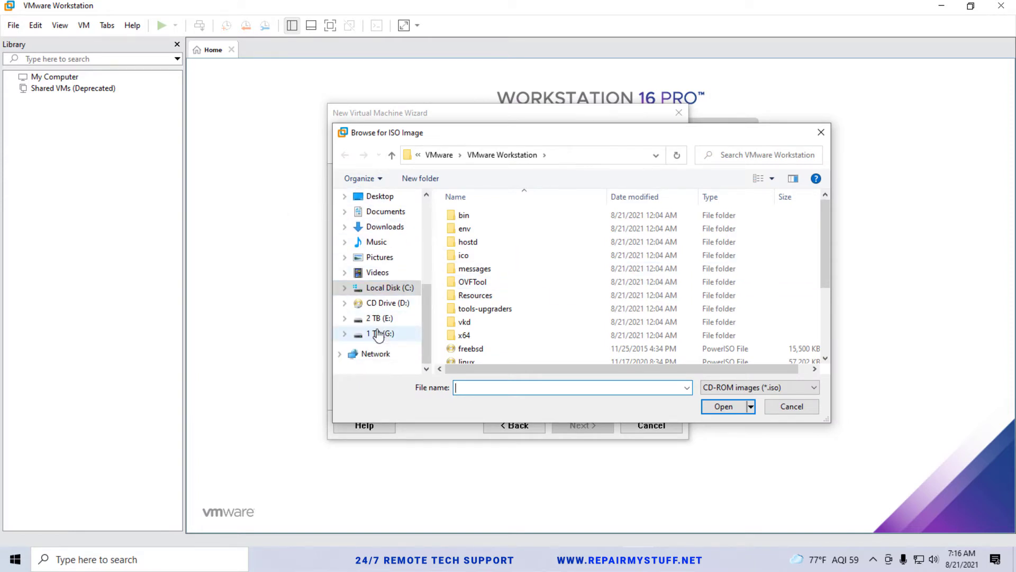
click(378, 333)
double_click(485, 214)
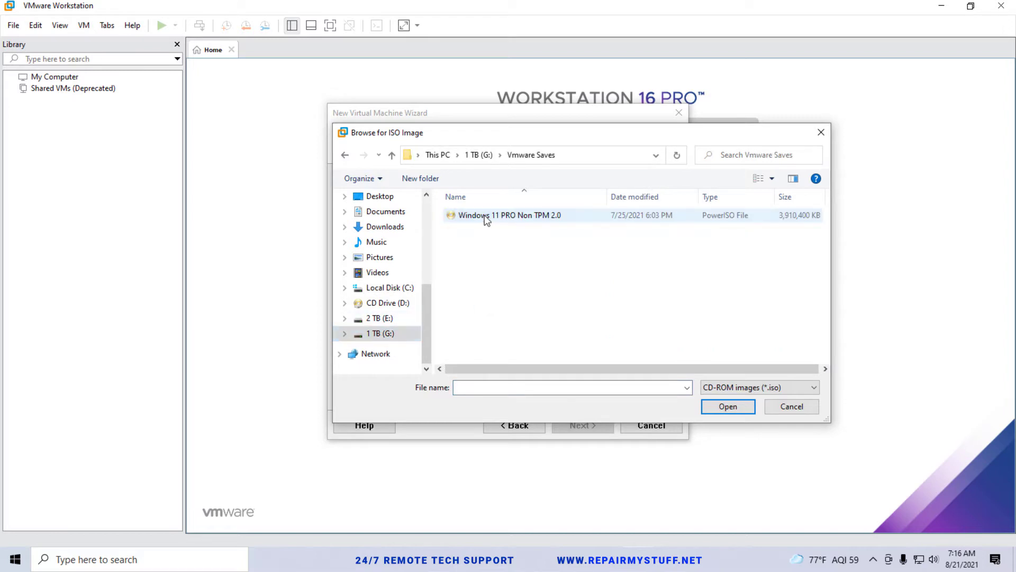
click(518, 217)
click(728, 407)
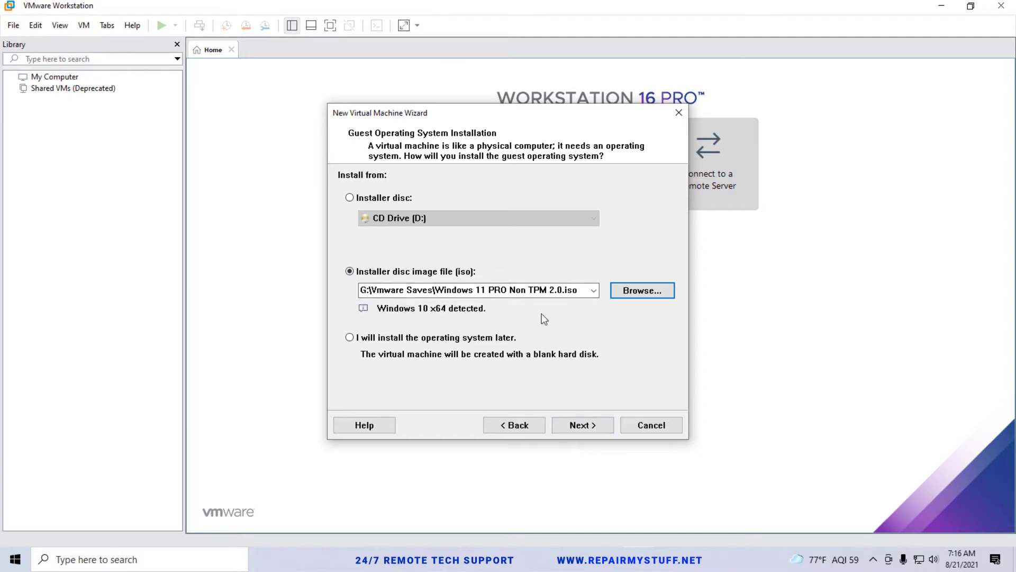
click(588, 426)
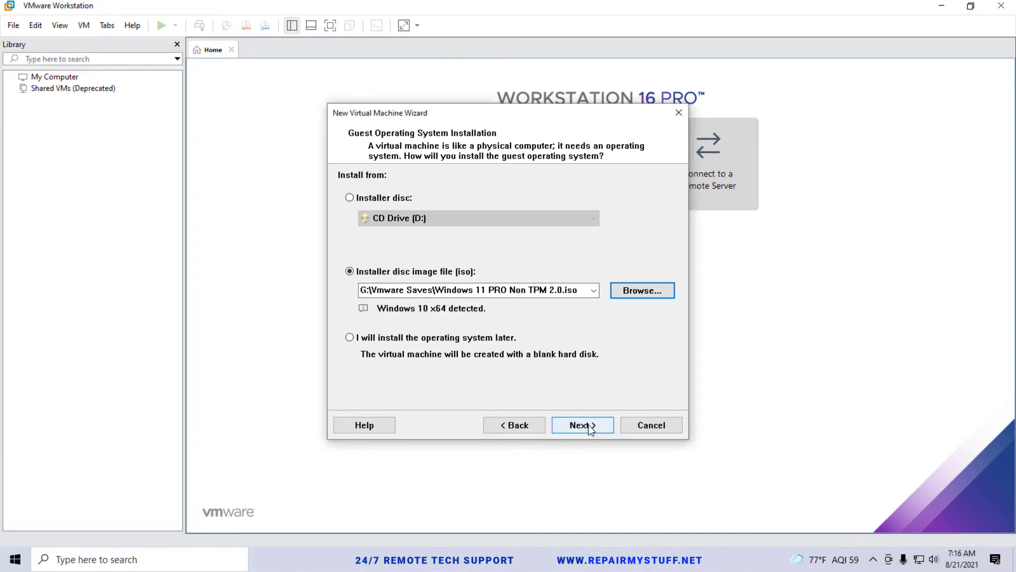
- Name the virtual machine "Windows 11 x64"
click(425, 198)
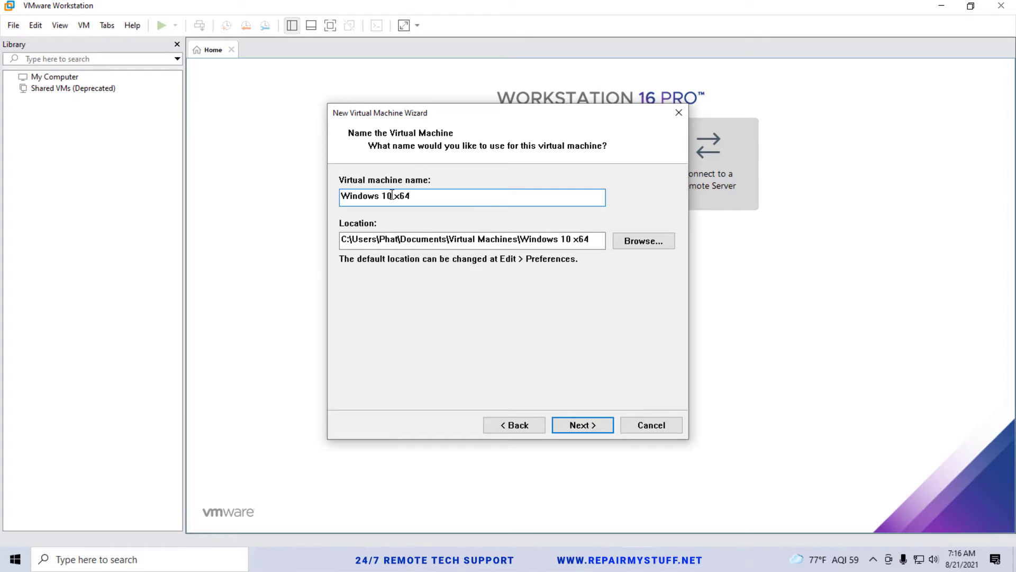
drag(387, 197, 392, 198)
text(1)
drag(410, 197, 400, 197)
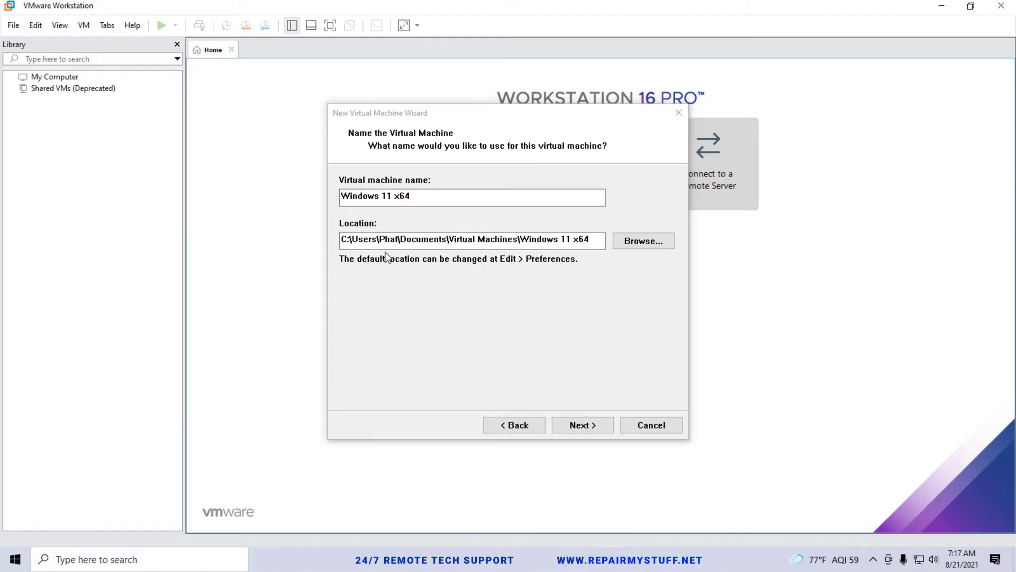
- Set the virtual machine's location to G:\Vmware Saves and continue with the wizard
drag(377, 240, 504, 248)
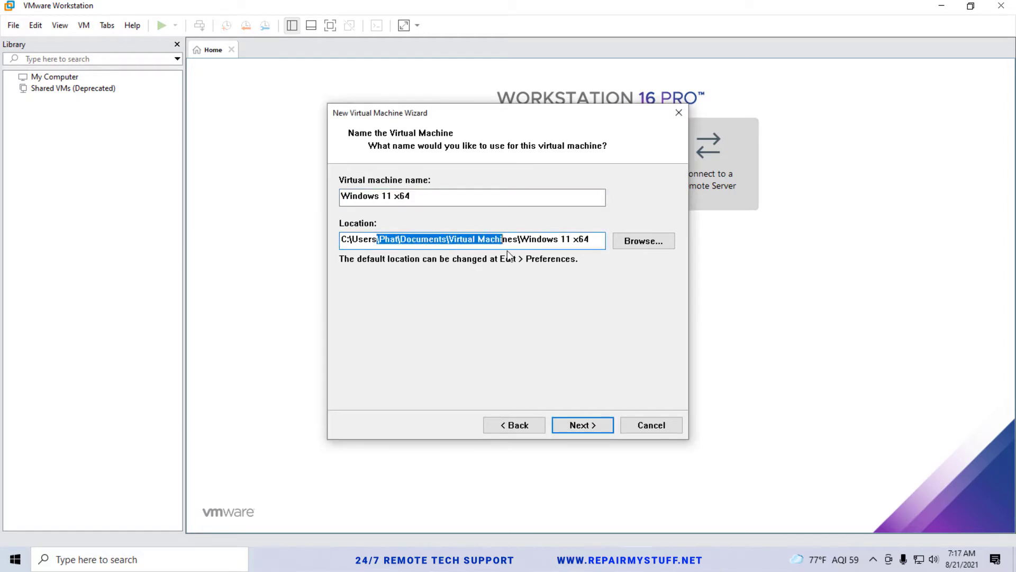
click(420, 239)
click(644, 241)
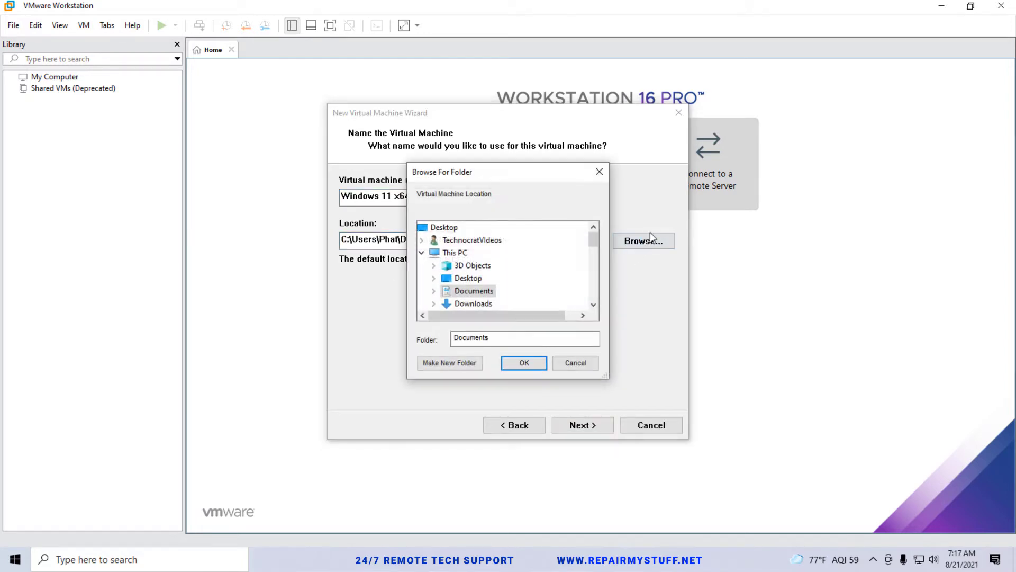
drag(593, 245, 593, 255)
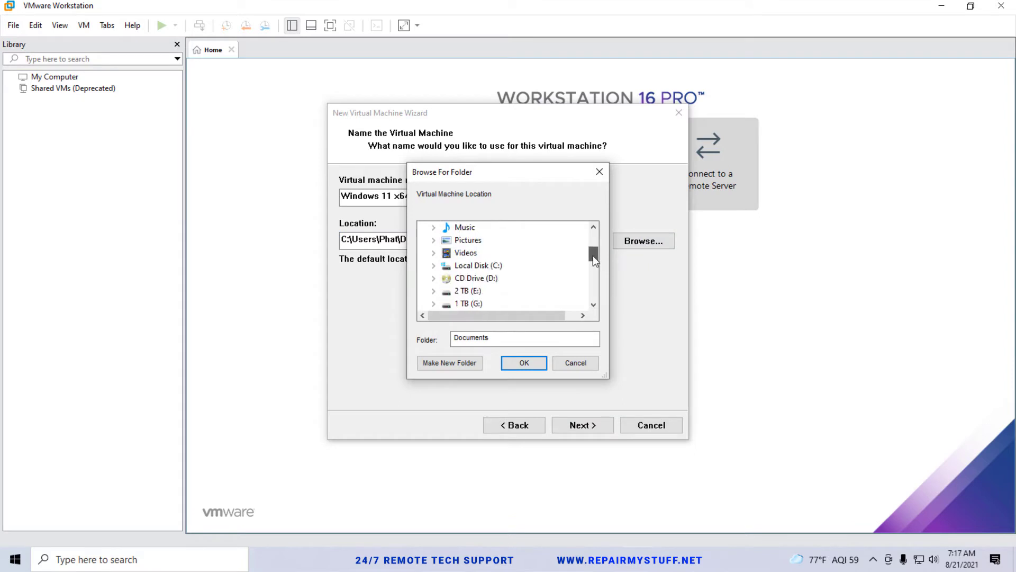
click(471, 304)
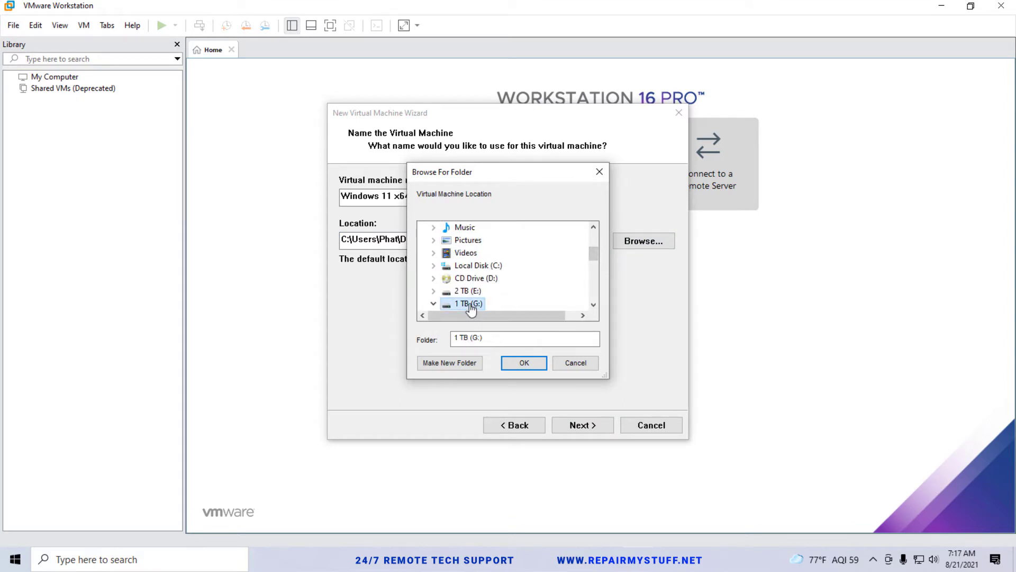
click(594, 304)
click(593, 305)
click(483, 291)
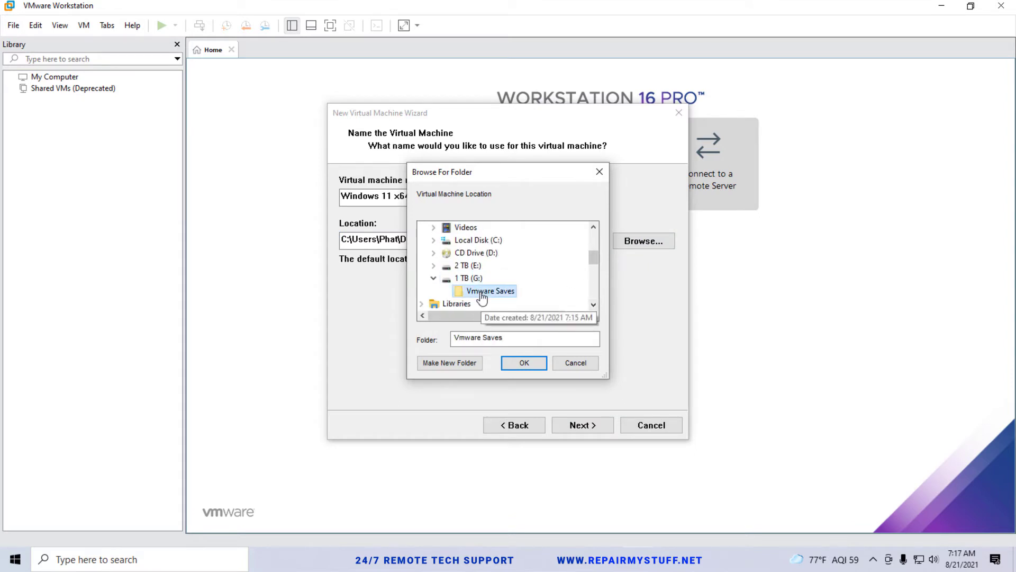
click(525, 368)
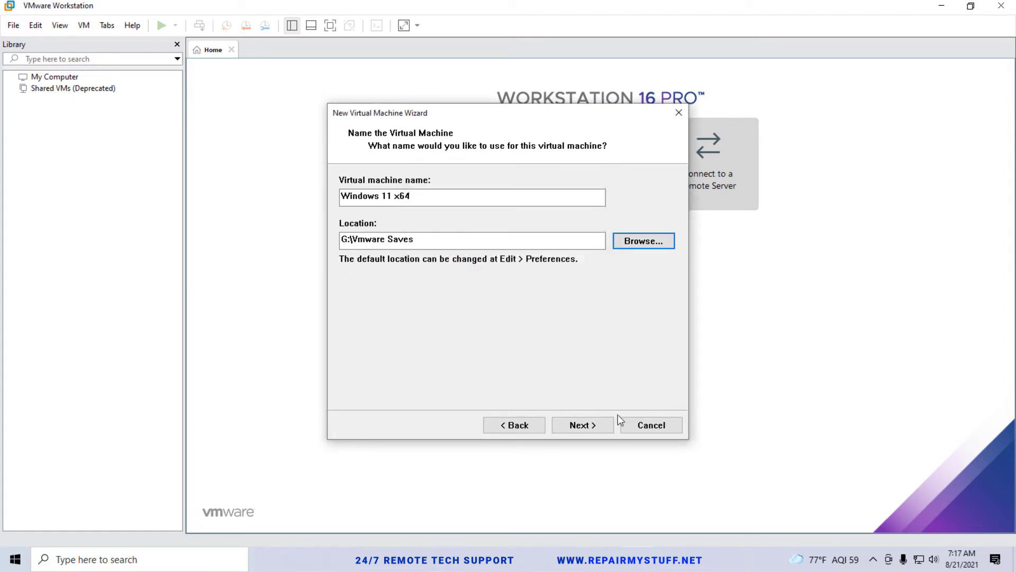
click(582, 425)
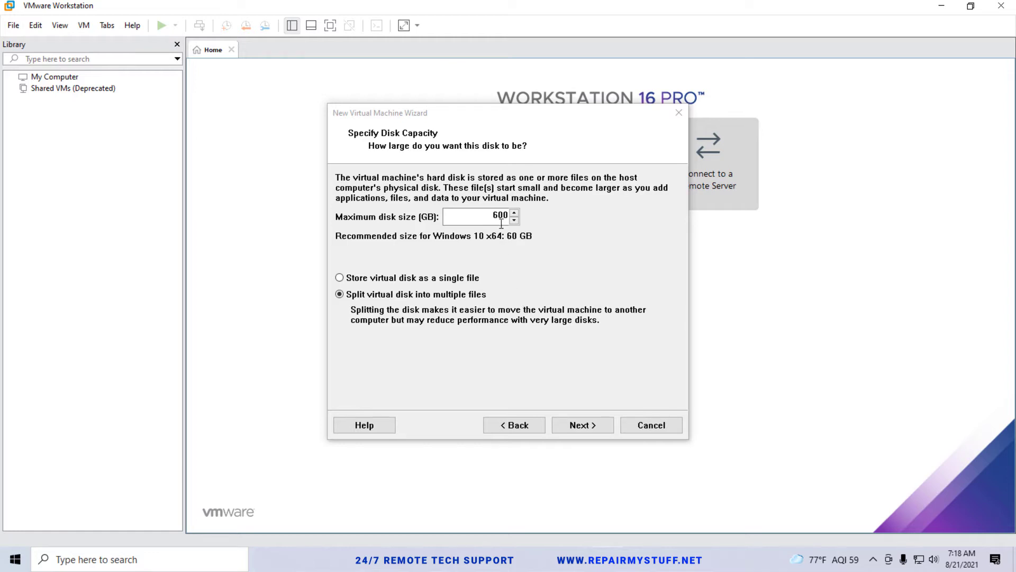
- Set the maximum disk size to 100 GB, store the virtual disk as a single file, and continue
double_click(501, 223)
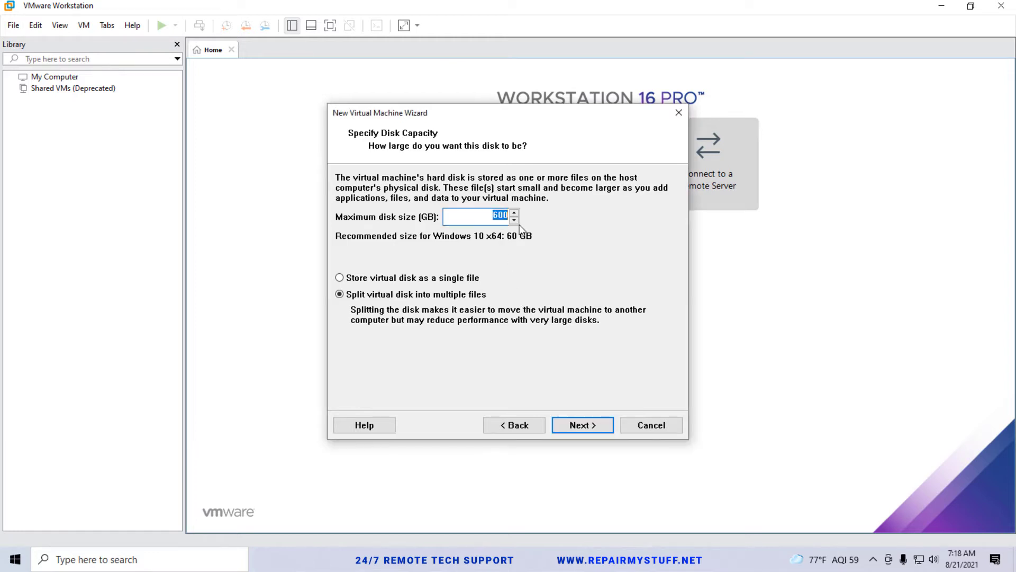
key(BackSpace)
text(100)
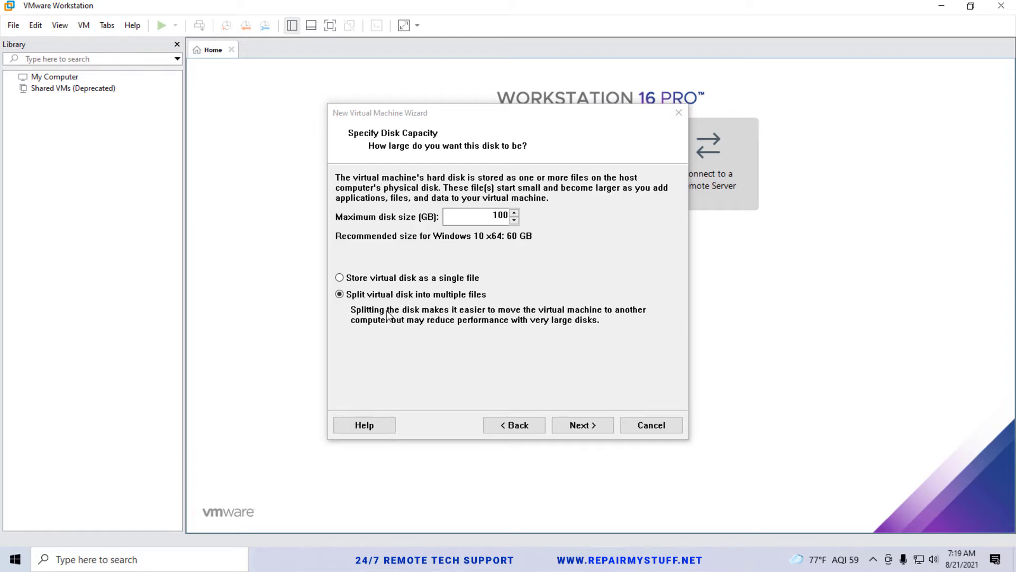
click(342, 280)
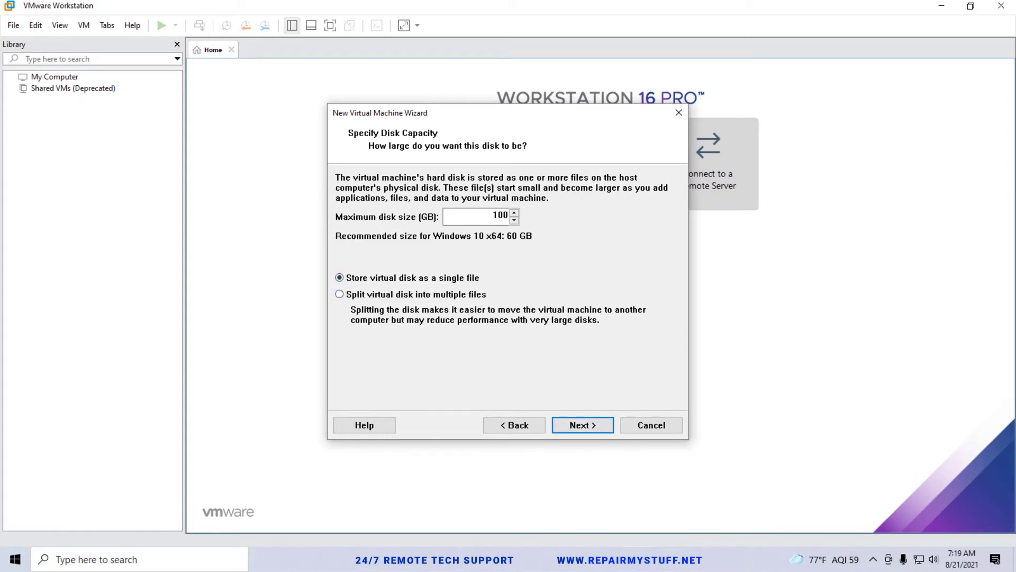
key(Return)
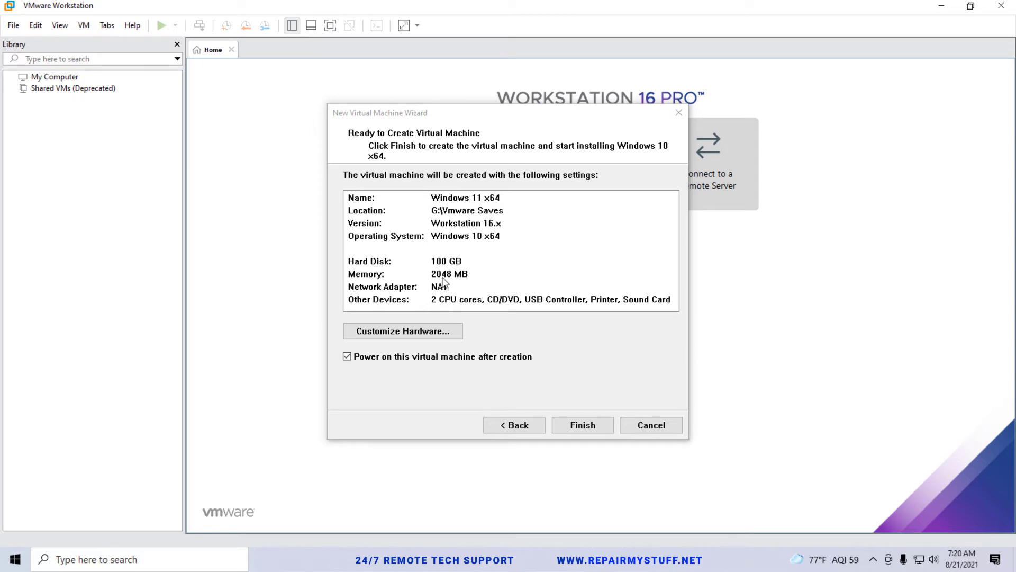
- Review the virtual machine's hardware settings for printer, display, sound card, USB controller, network adapter, processors and memory
click(412, 335)
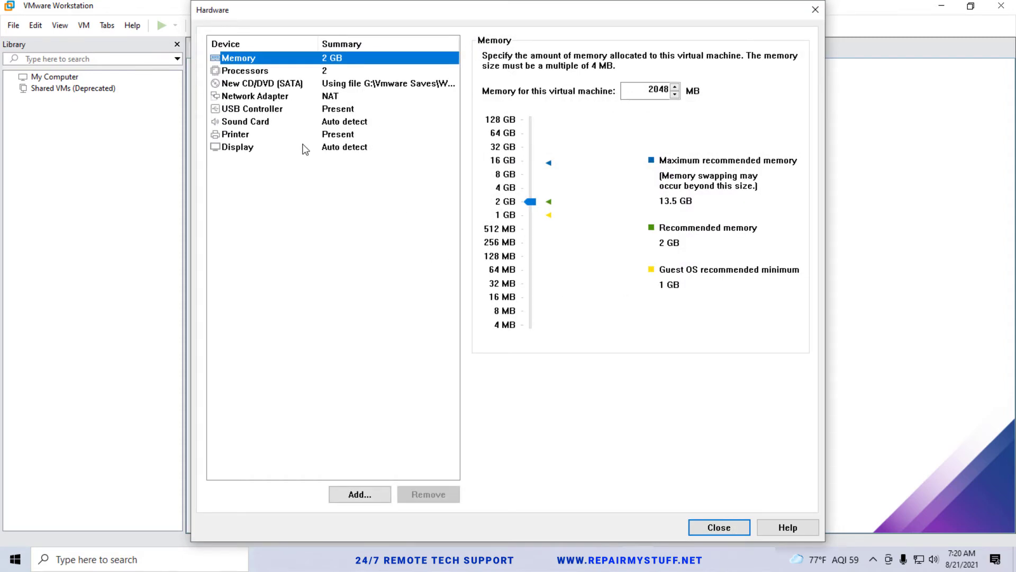
click(245, 139)
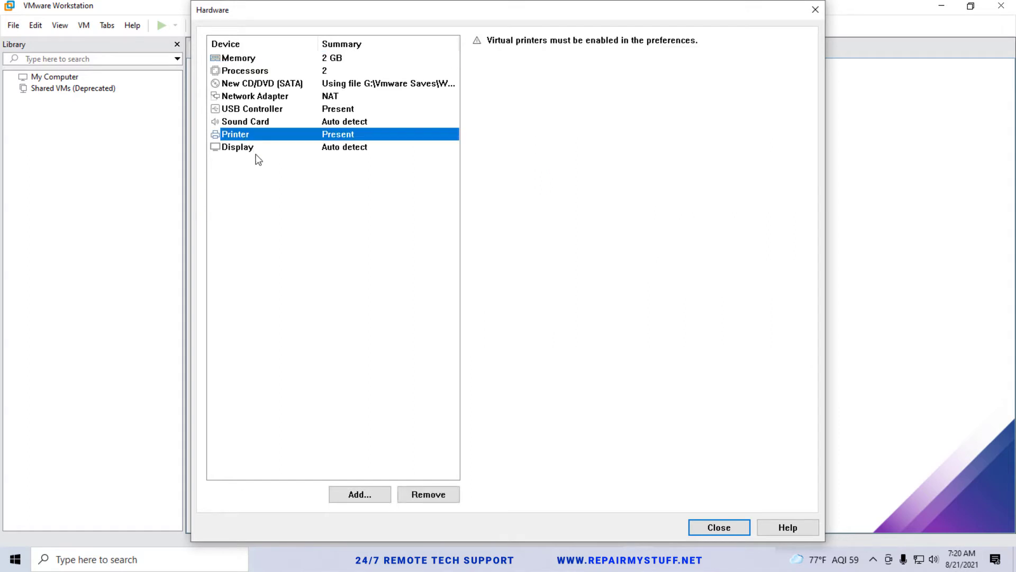
click(237, 151)
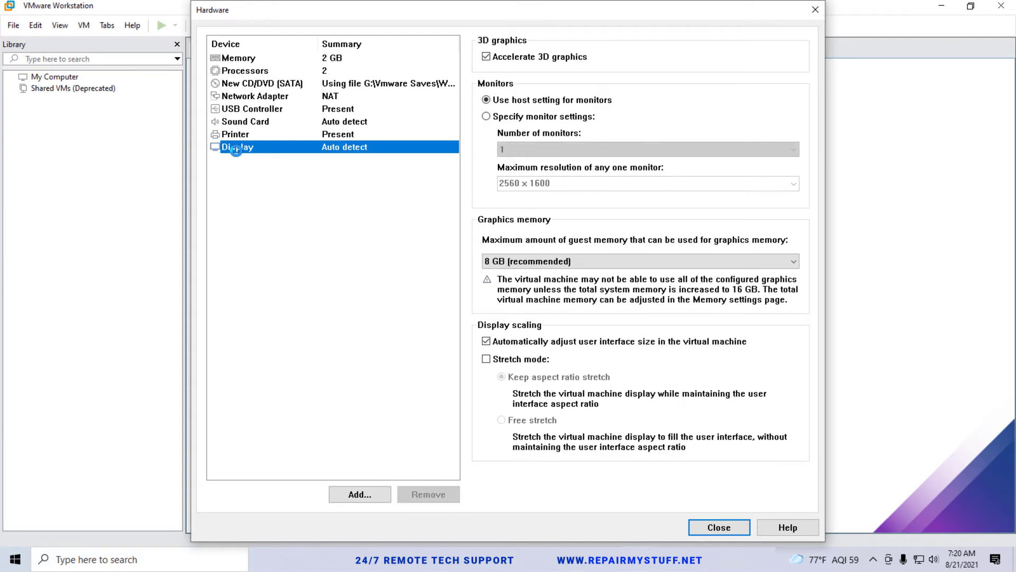
click(243, 123)
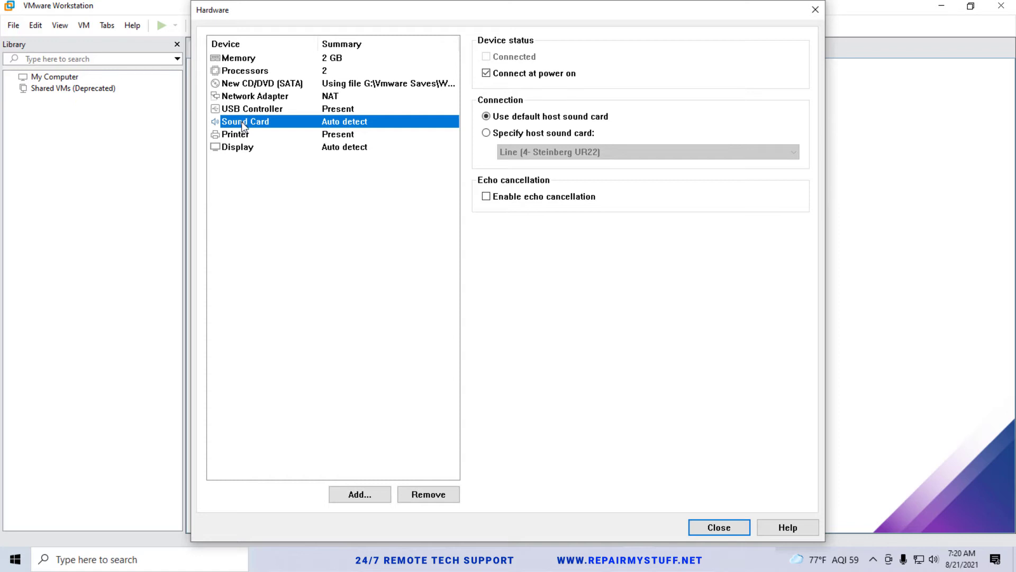
click(246, 113)
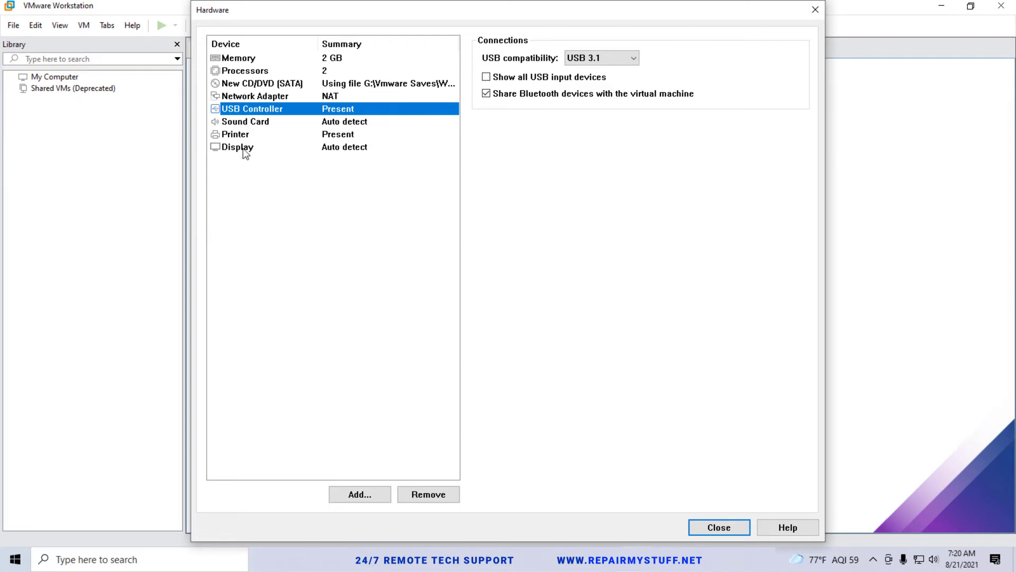
click(249, 97)
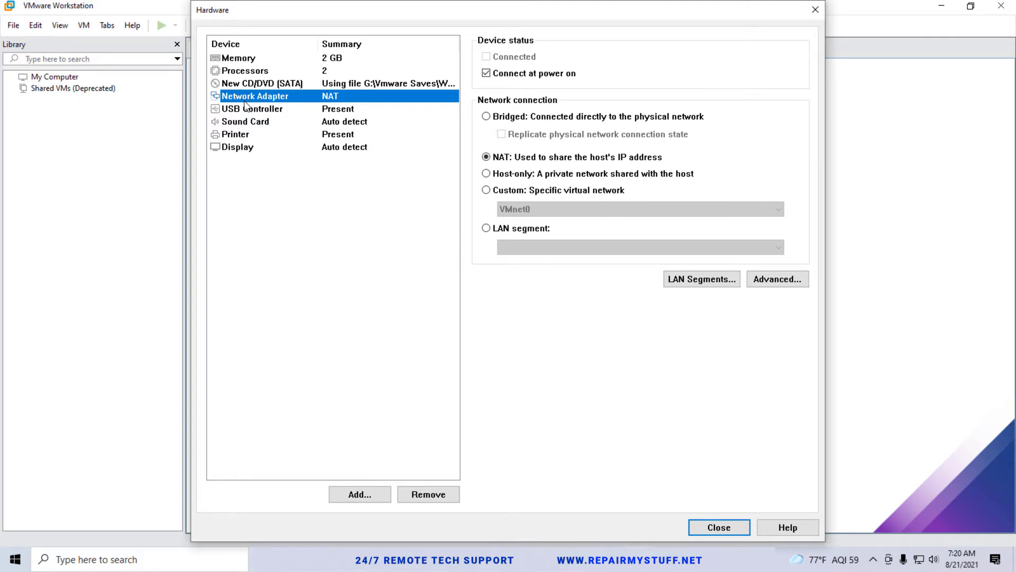
click(246, 74)
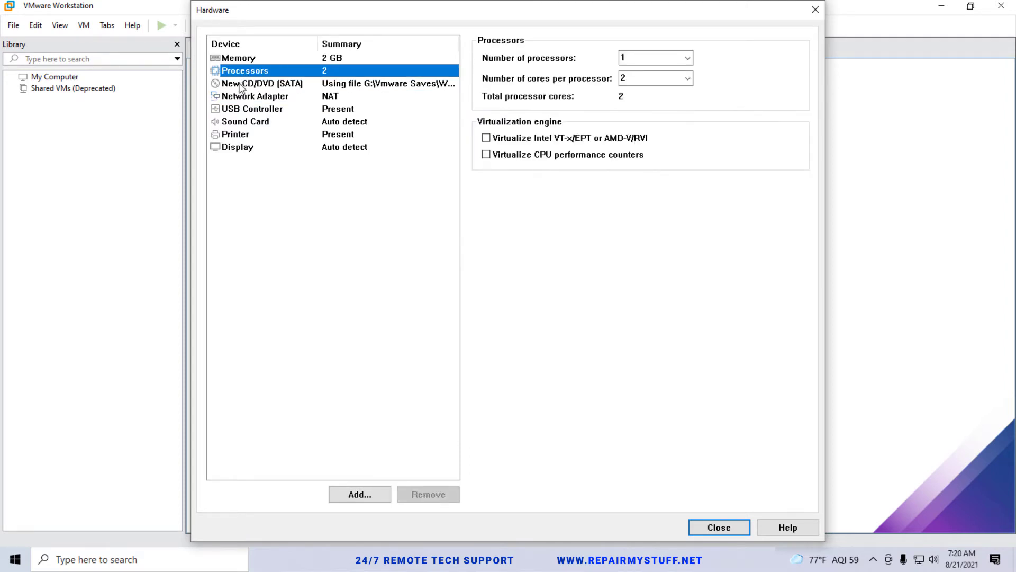
click(235, 58)
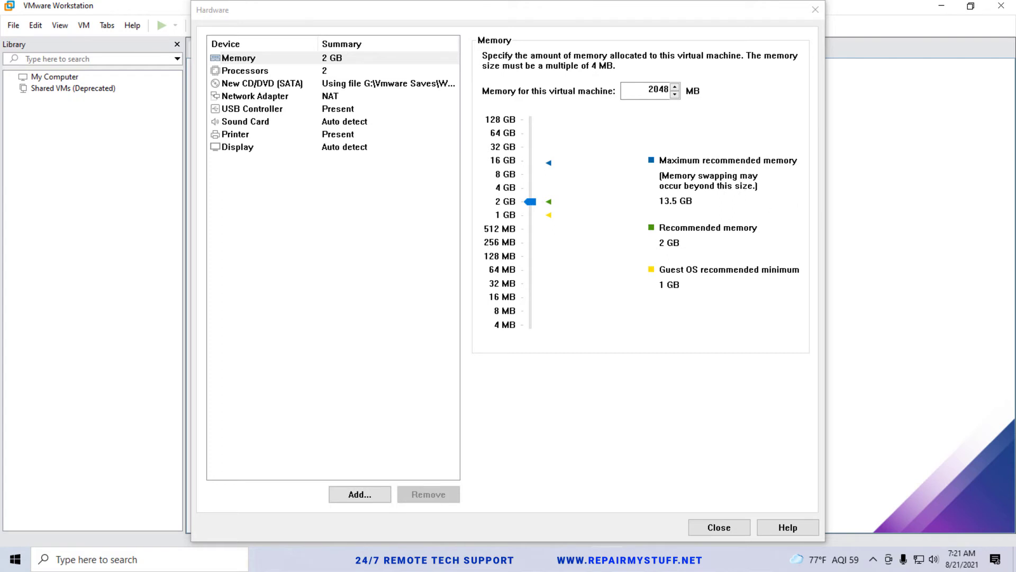
mouse_move(531, 202)
mouse_down()
mouse_move(535, 192)
mouse_move(530, 202)
mouse_up()
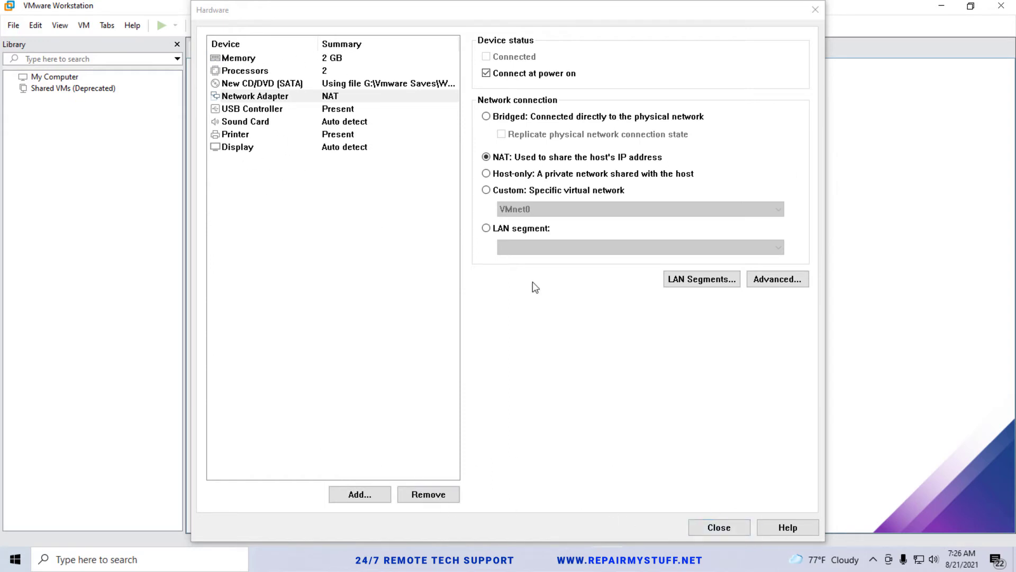
click(727, 531)
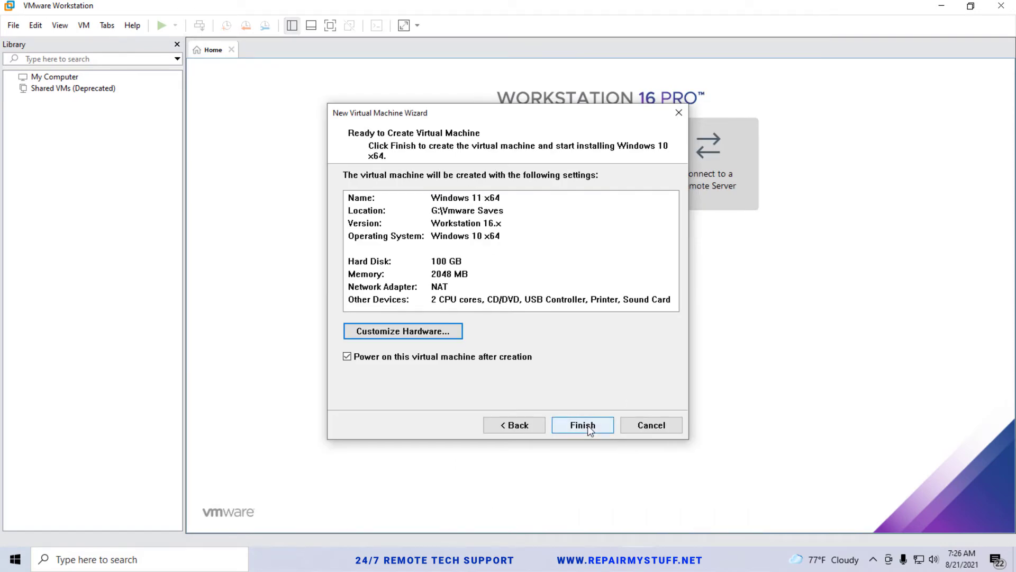
- Create and power on the virtual machine, and dismiss the guest installation reminder by marking the installation as finished
click(587, 425)
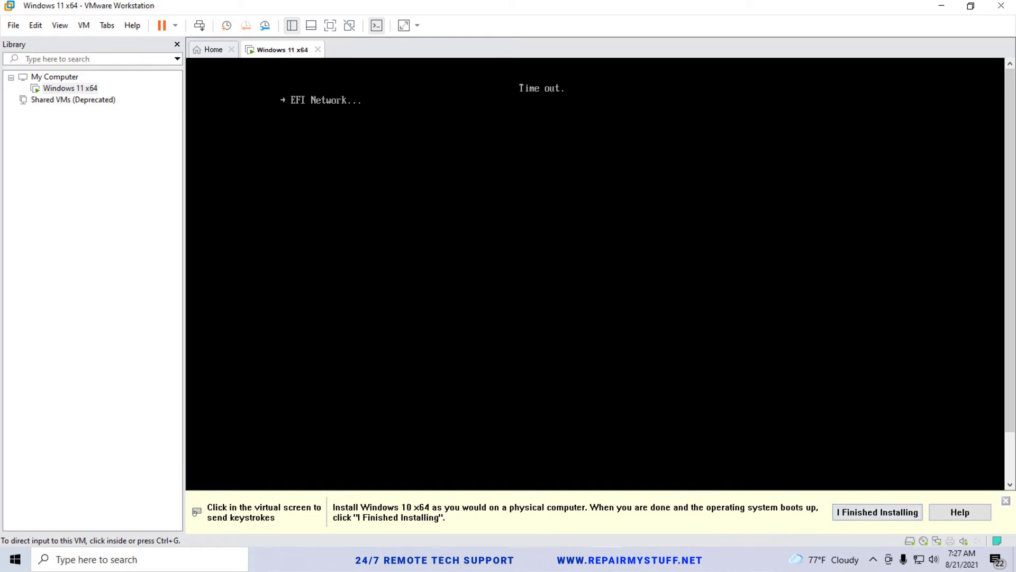
click(877, 512)
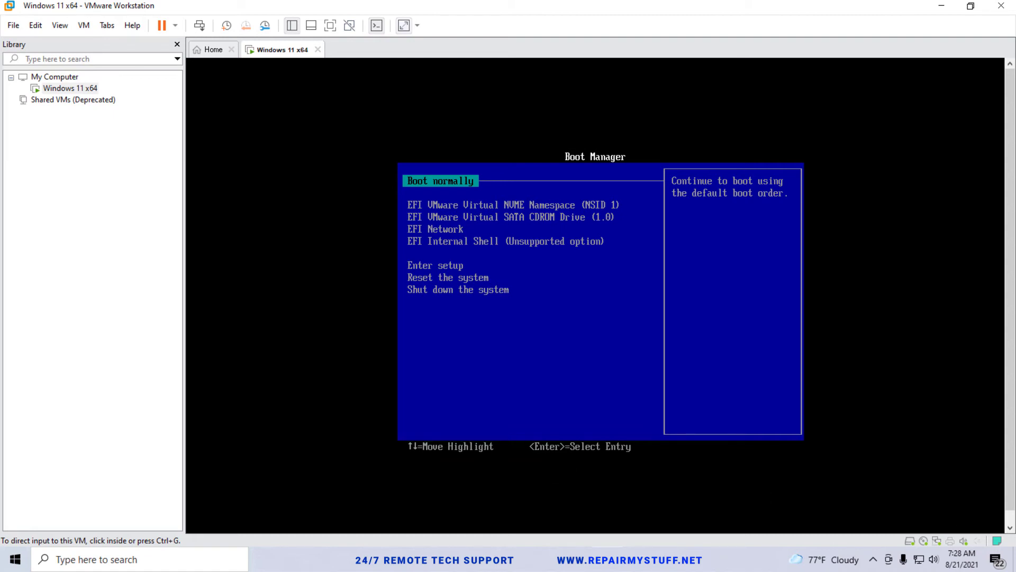
- Enter the firmware setup from the virtual machine's Boot Manager
click(553, 306)
key(Down)
key(Down)
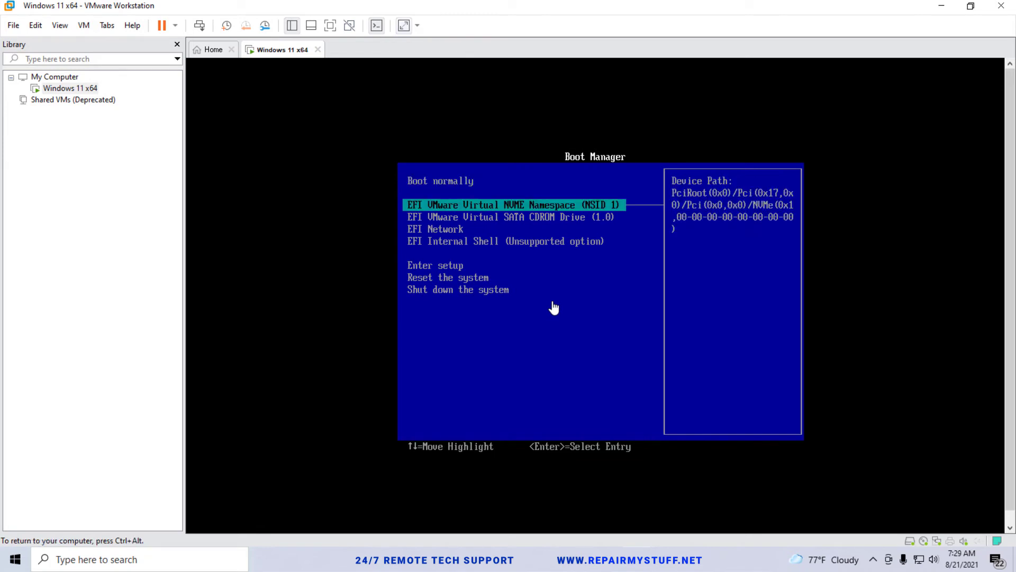
key(Up)
key(Up)
key(Down)
key(Down)
key(Down)
key(Down)
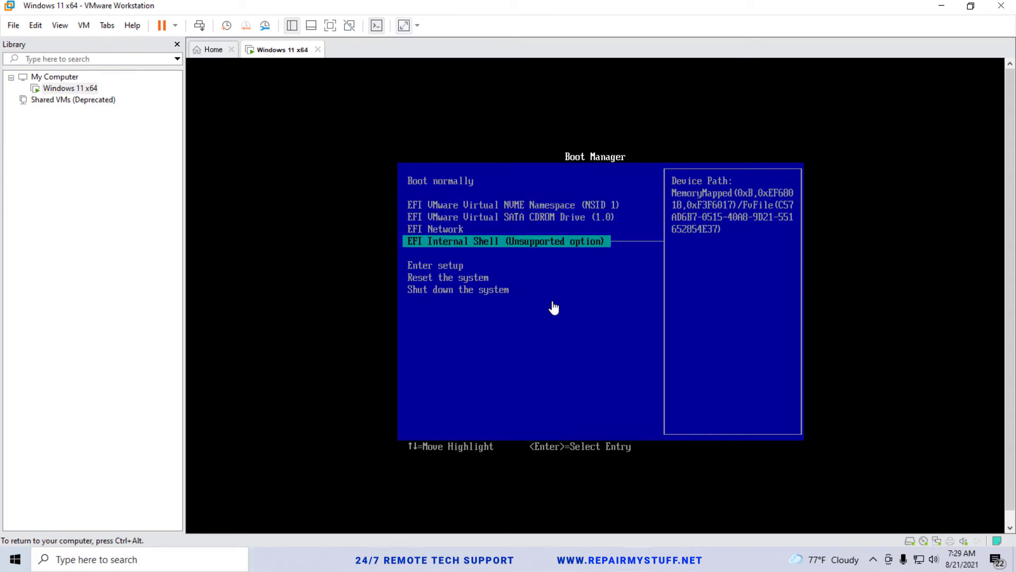
key(Down)
key(Return)
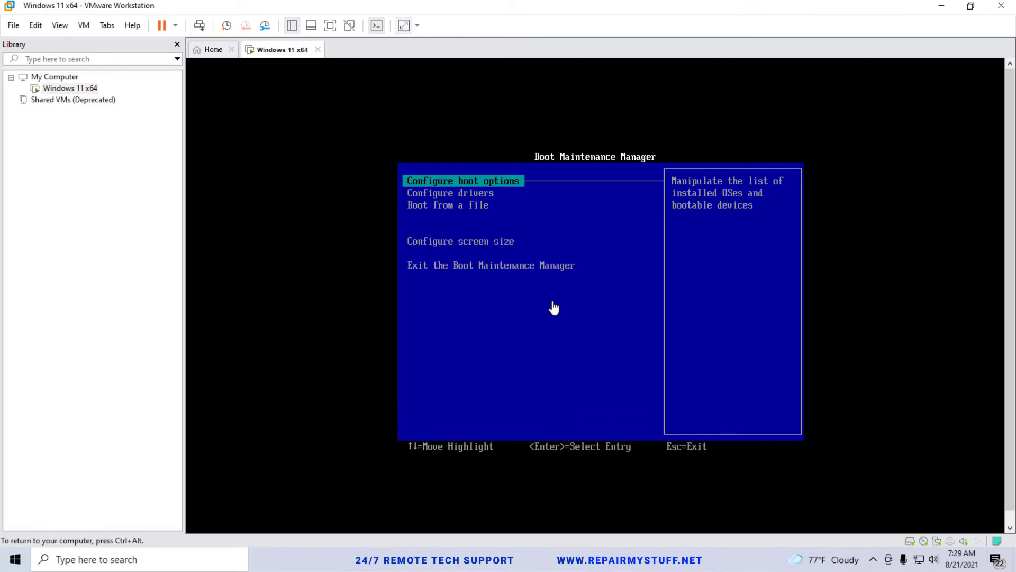
- Choose to boot from a file in the Boot Maintenance Manager and open the EFISECTOR CD-ROM device
key(ctrl+alt)
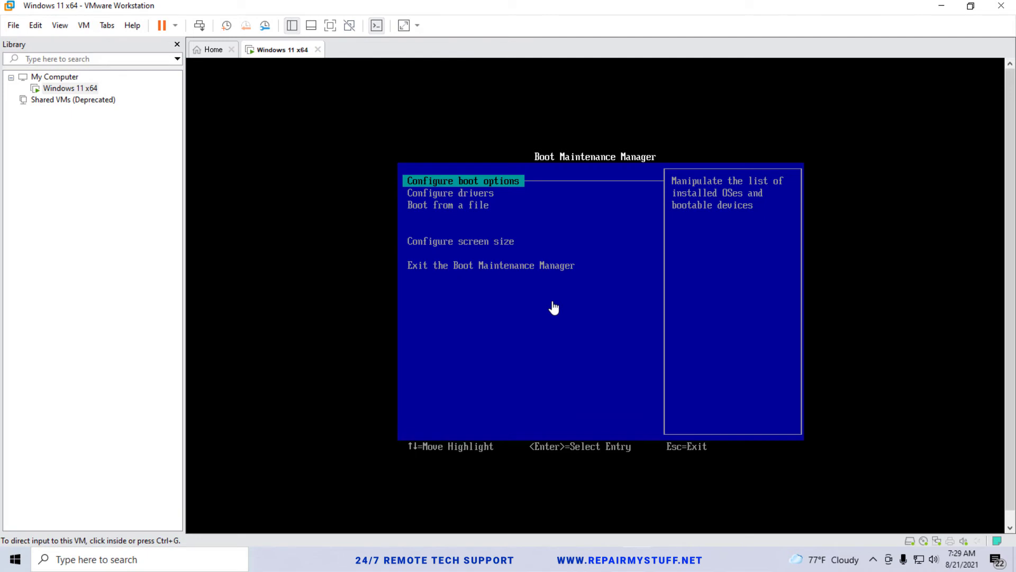
click(487, 232)
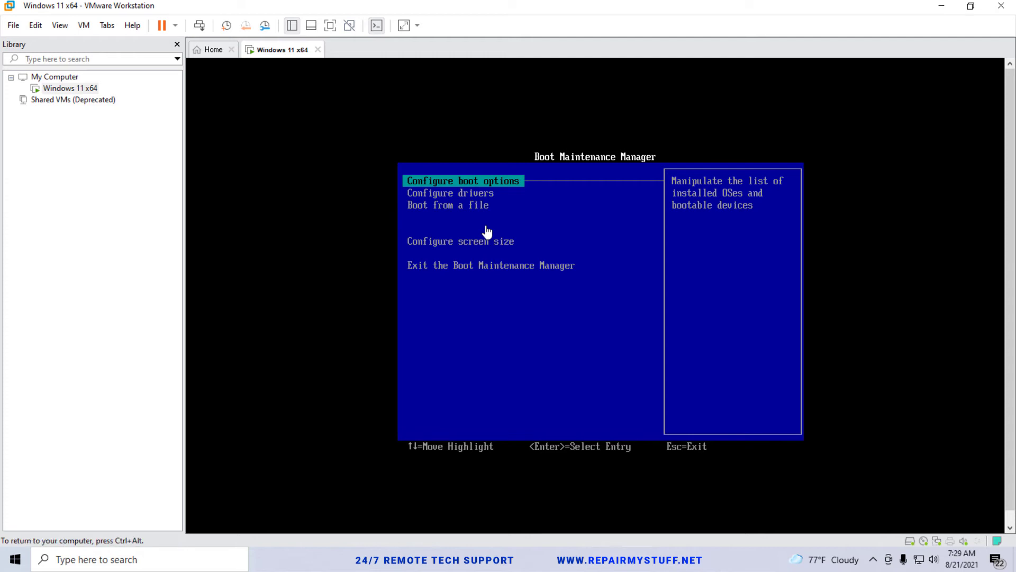
key(Down)
key(Down)
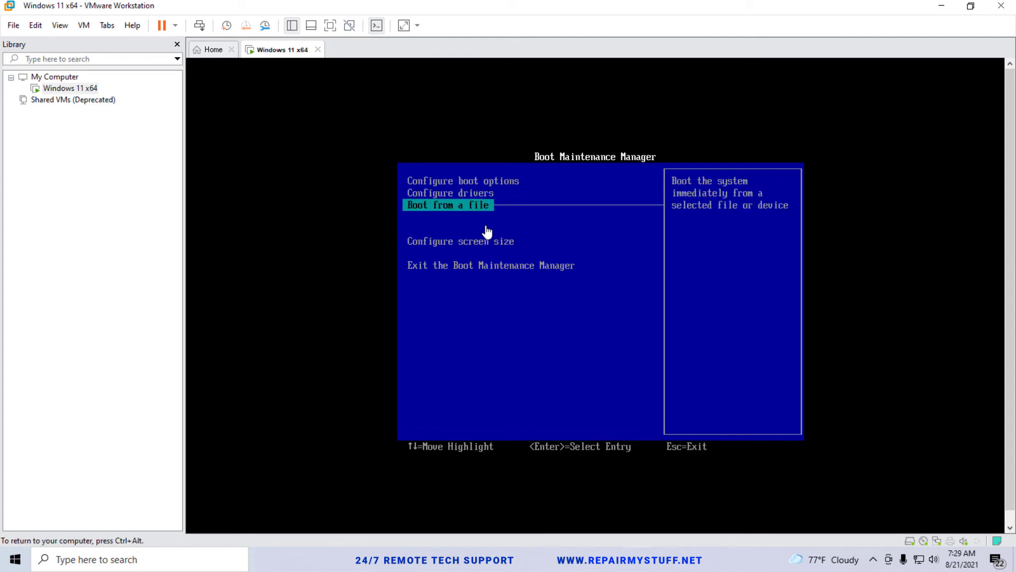
key(Return)
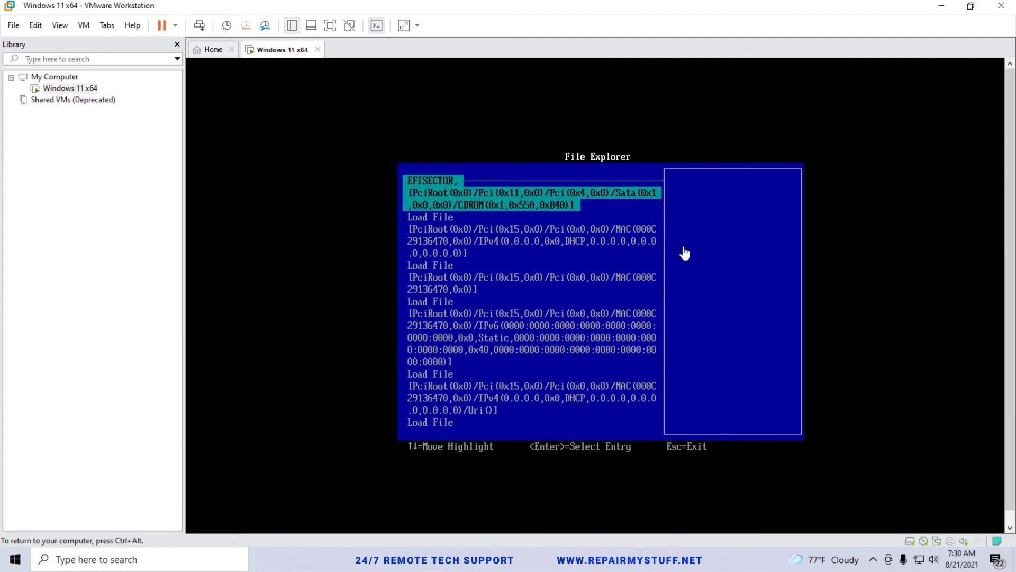
key(Down)
key(Up)
key(Return)
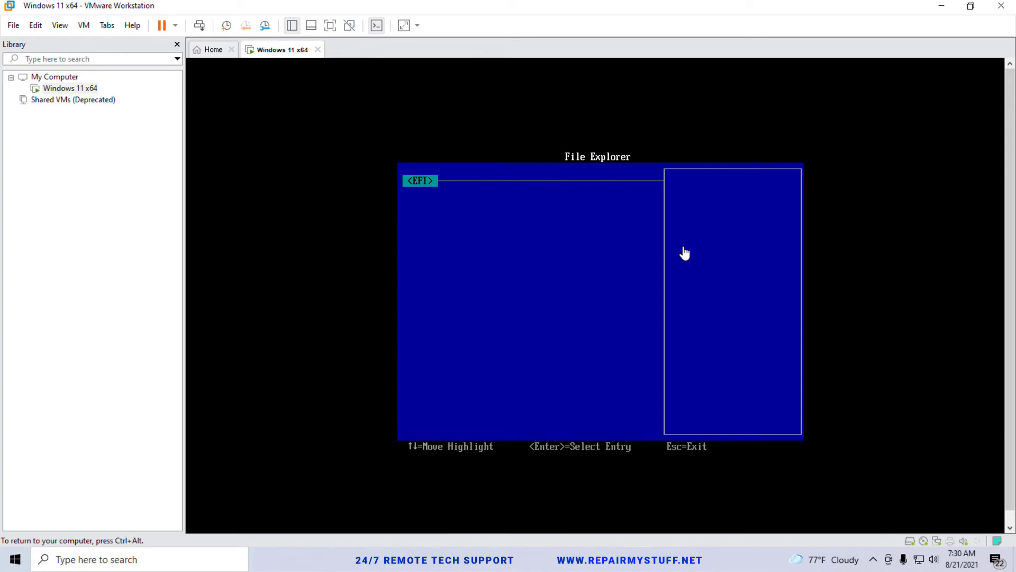
- Browse through the EFI folder to BOOTX64.EFI, launch it, and boot the virtual machine from the installation disc
key(Return)
key(Down)
key(Down)
key(Return)
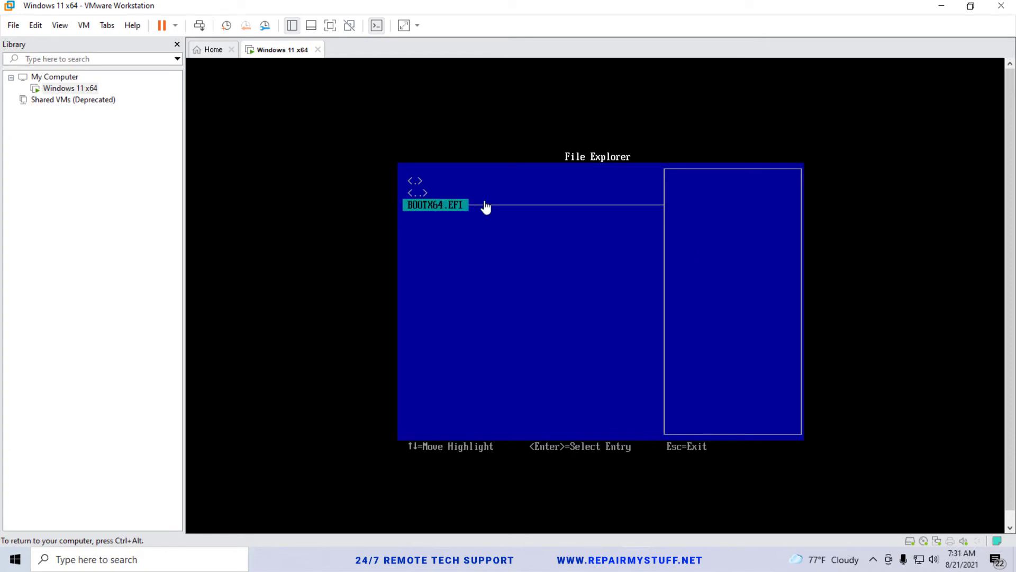
key(Return)
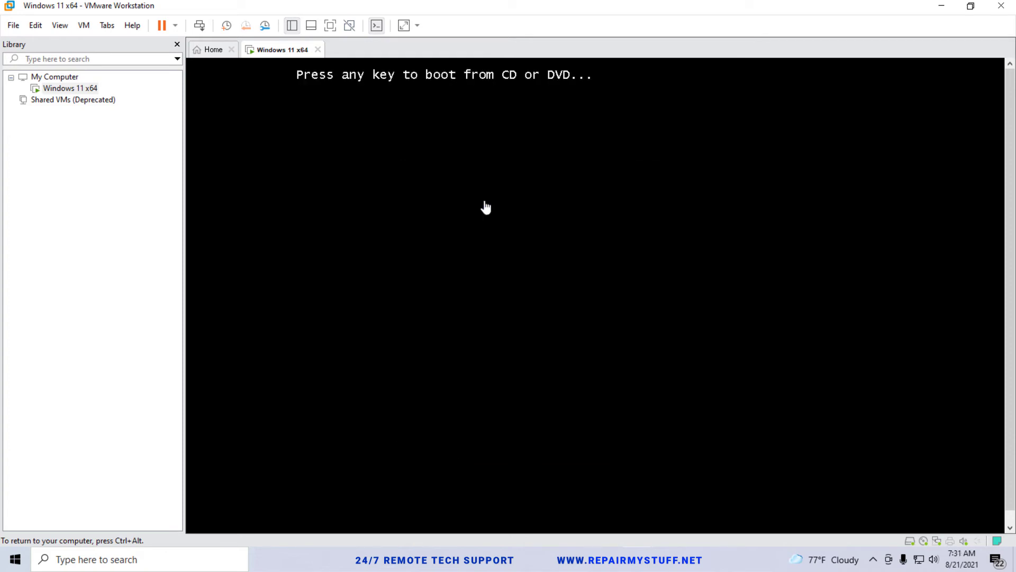
key(Return)
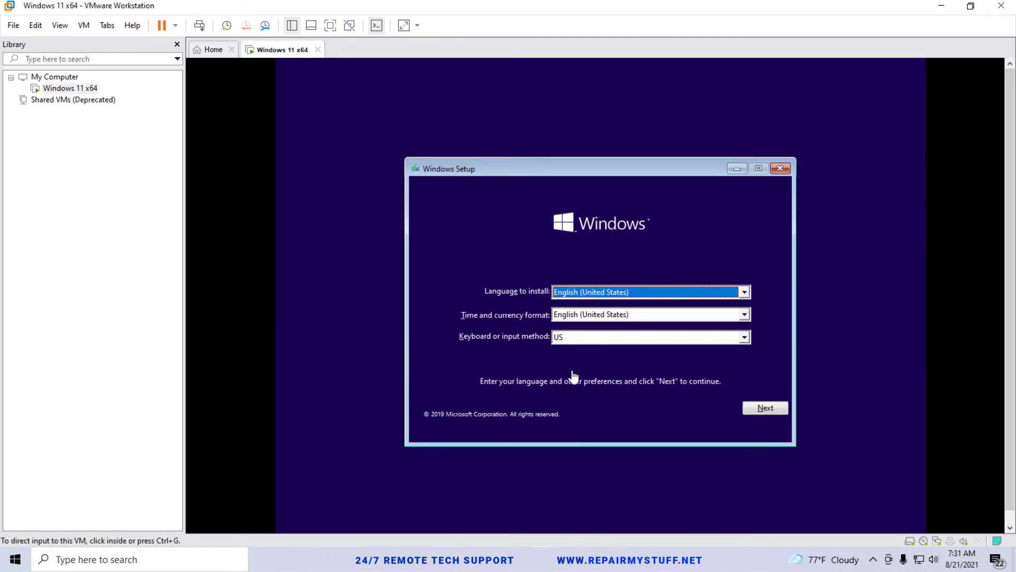
- Accept the English (United States) language and US keyboard defaults, start the installation, and continue without a product key
click(756, 265)
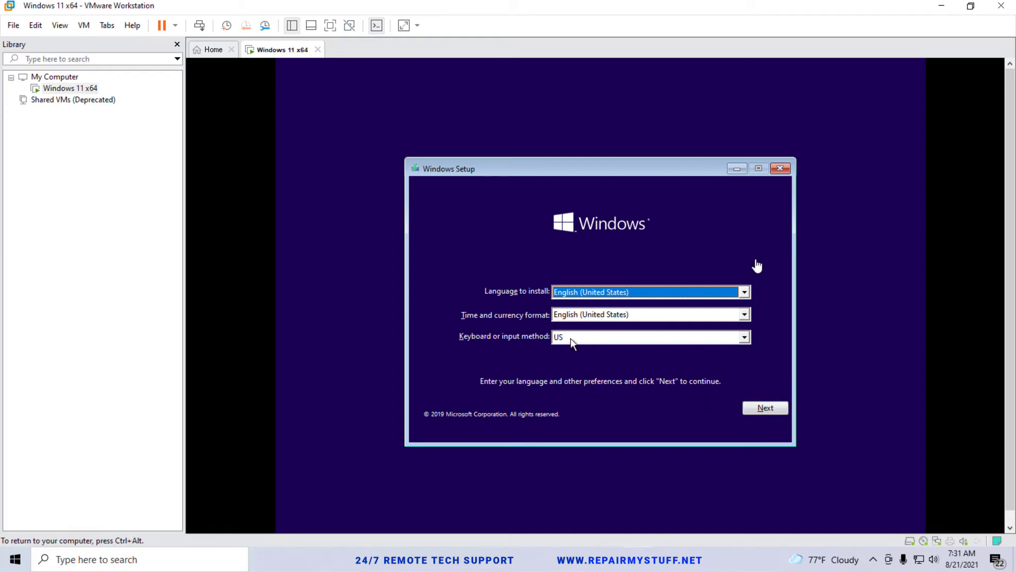
click(766, 409)
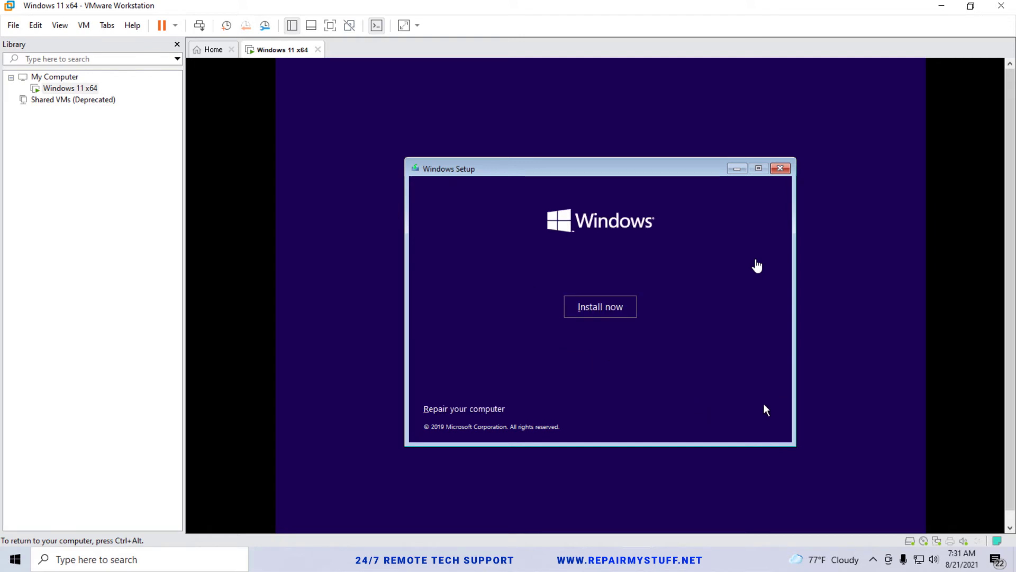
click(603, 313)
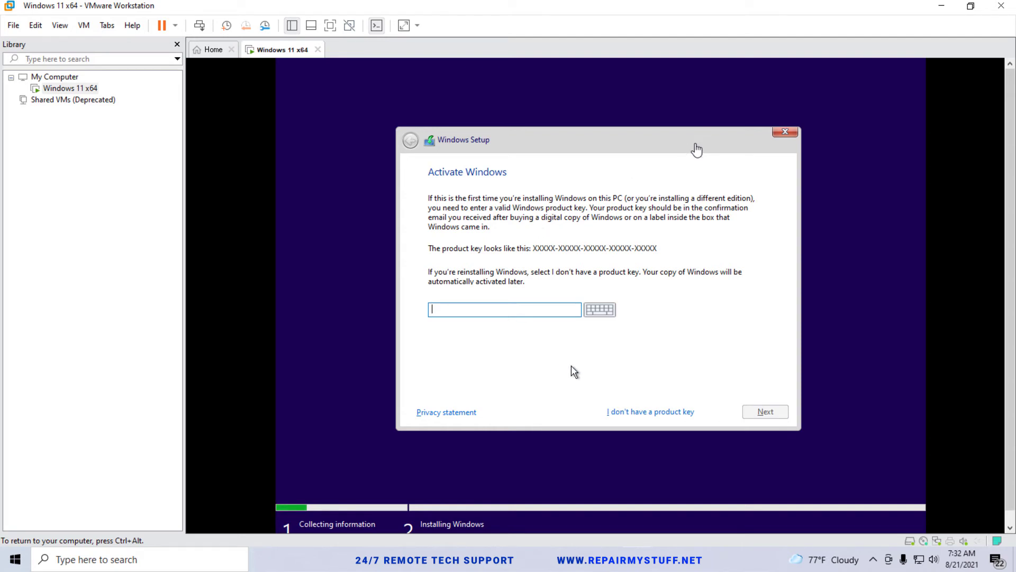
click(659, 412)
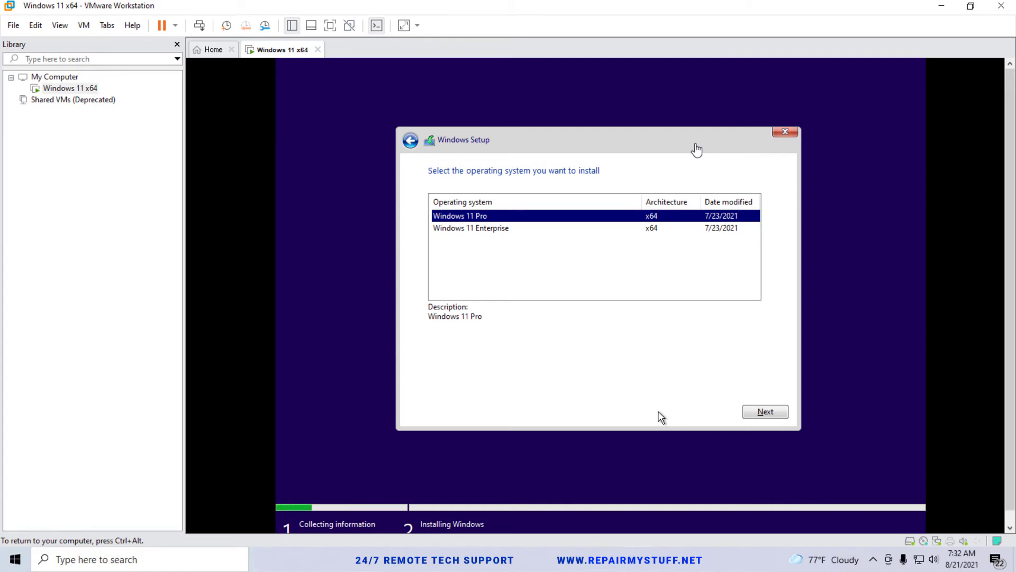
- Choose Windows 11 Pro as the operating system to install and continue with the license terms accepted
key(ctrl+alt)
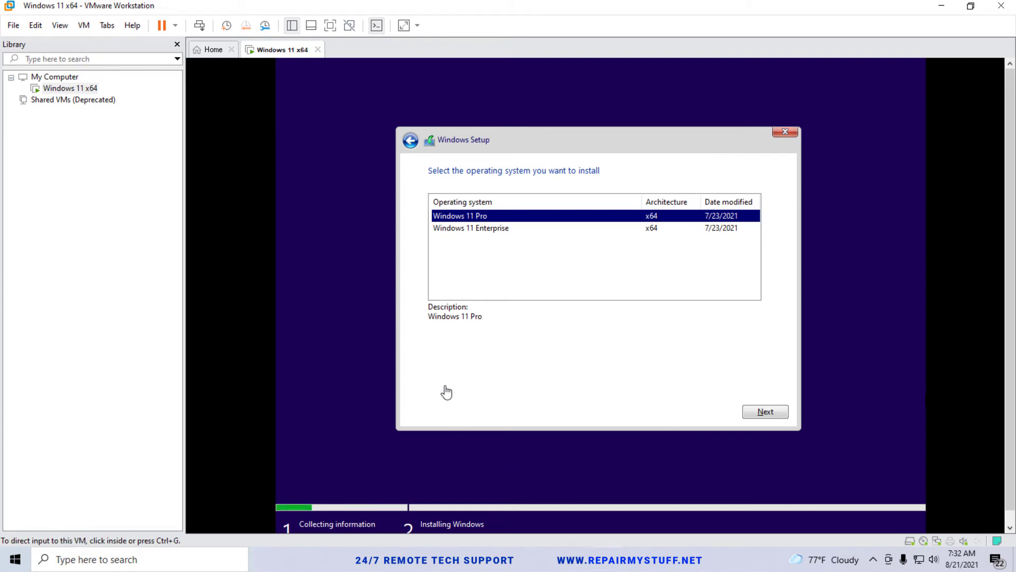
click(469, 237)
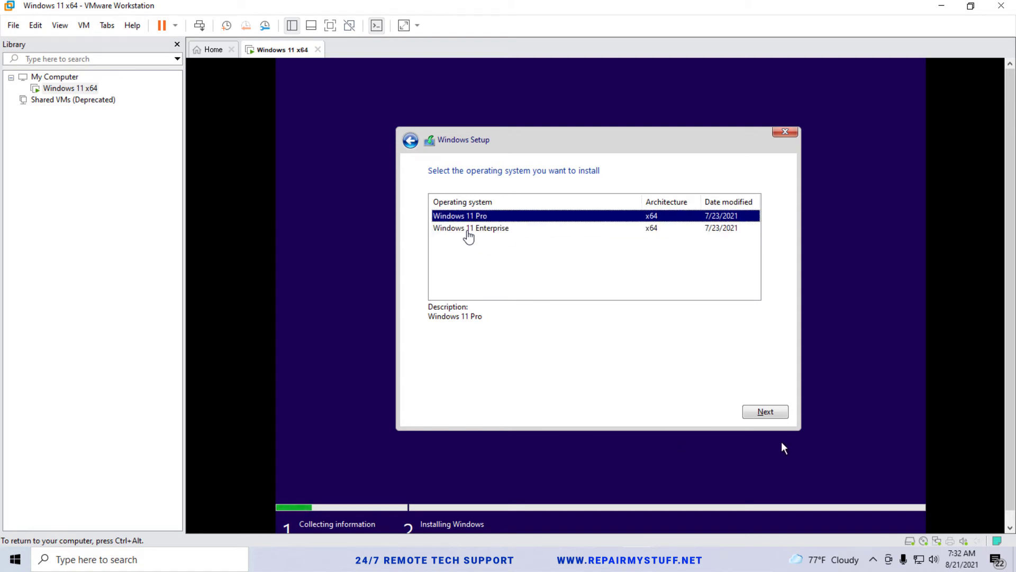
click(782, 412)
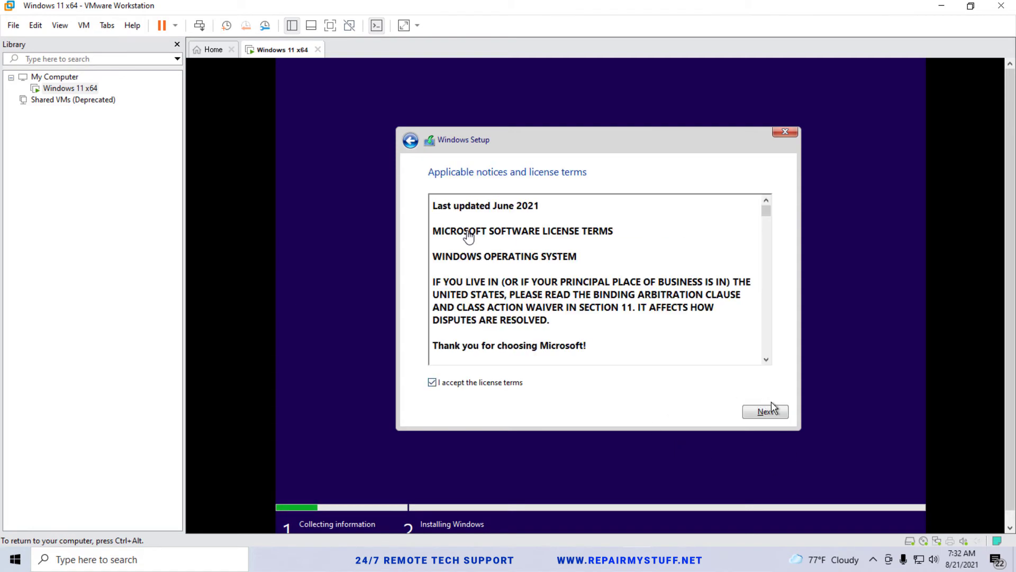
click(783, 411)
key(ctrl+alt)
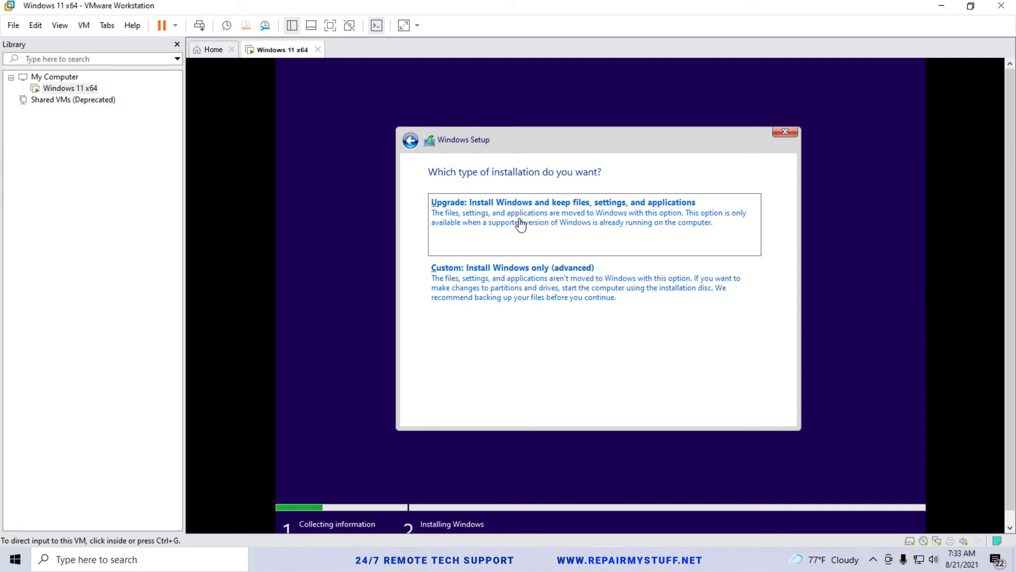
- Choose the custom Windows-only installation and install to the unallocated space on Drive 0
click(507, 290)
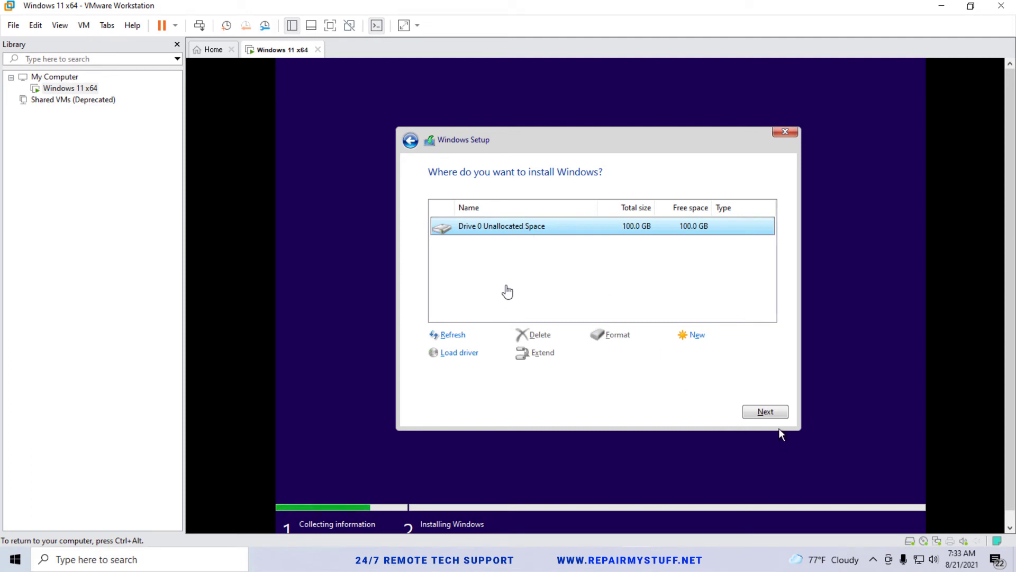
click(766, 411)
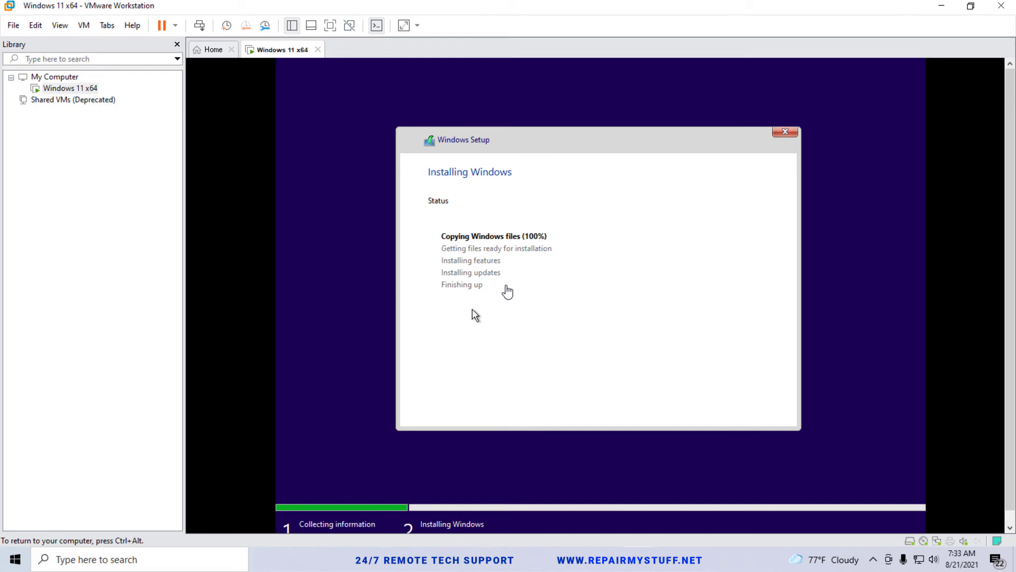
key(ctrl+alt)
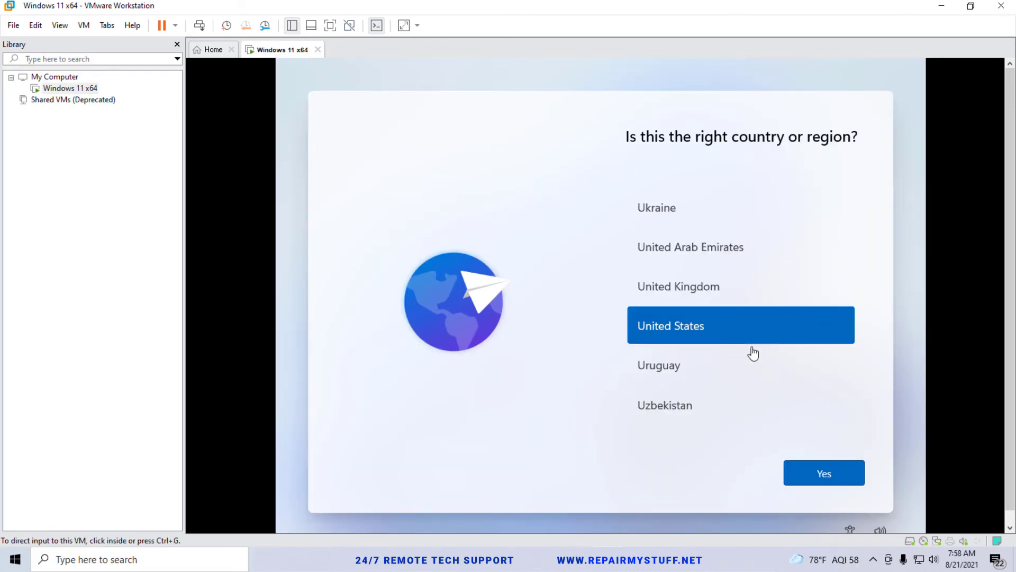
- Confirm United States as the country or region and US as the keyboard layout
click(813, 280)
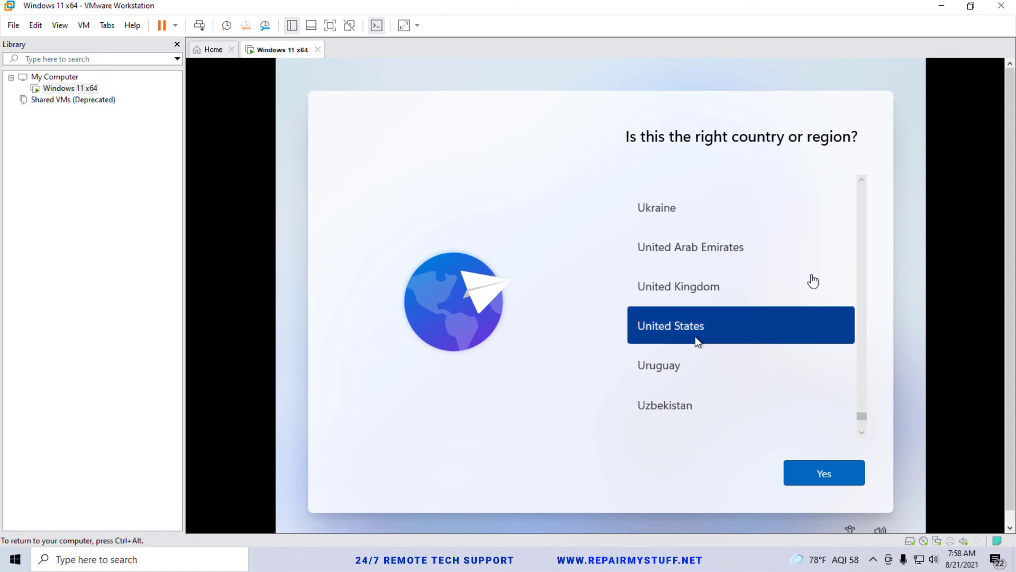
click(827, 482)
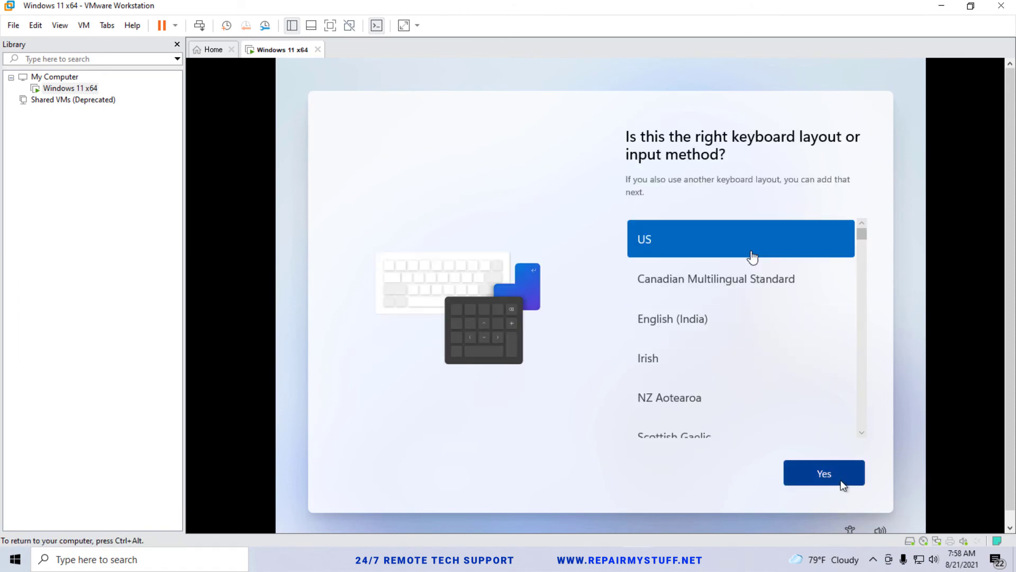
click(841, 478)
click(840, 481)
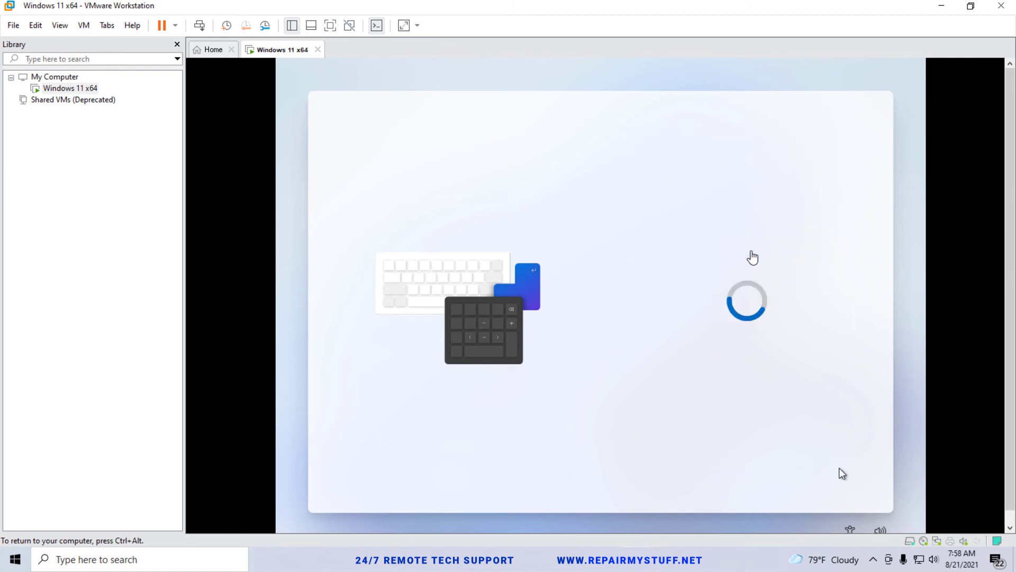
- Name the PC RemoteWork, without a space, and continue
click(276, 338)
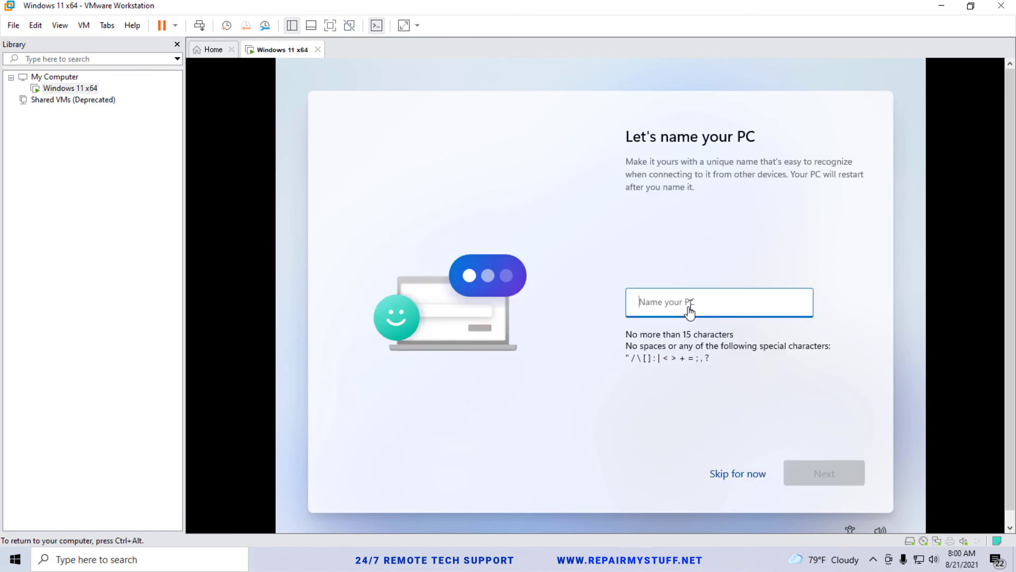
text(Remote Works)
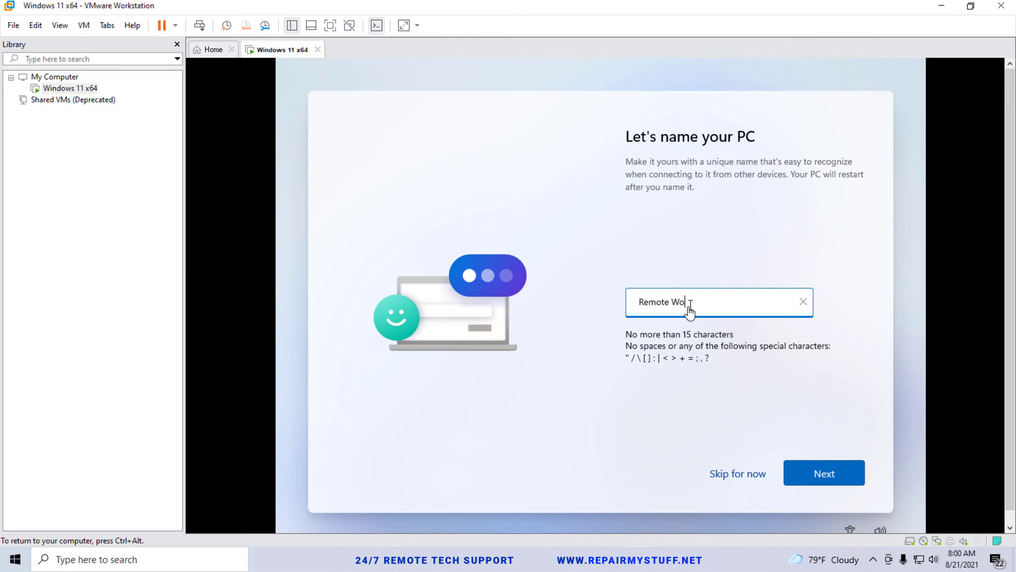
key(BackSpace)
key(BackSpace)
key(BackSpace)
key(BackSpace)
key(BackSpace)
key(BackSpace)
text(Work)
click(845, 484)
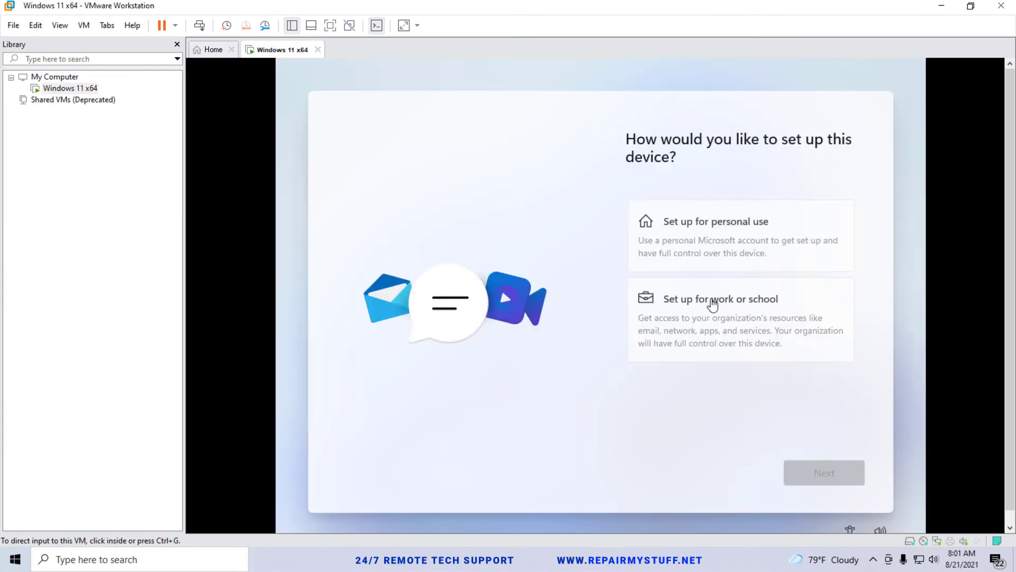
- Set up the device for personal use with an offline account, declining to sign in with a Microsoft account
click(748, 232)
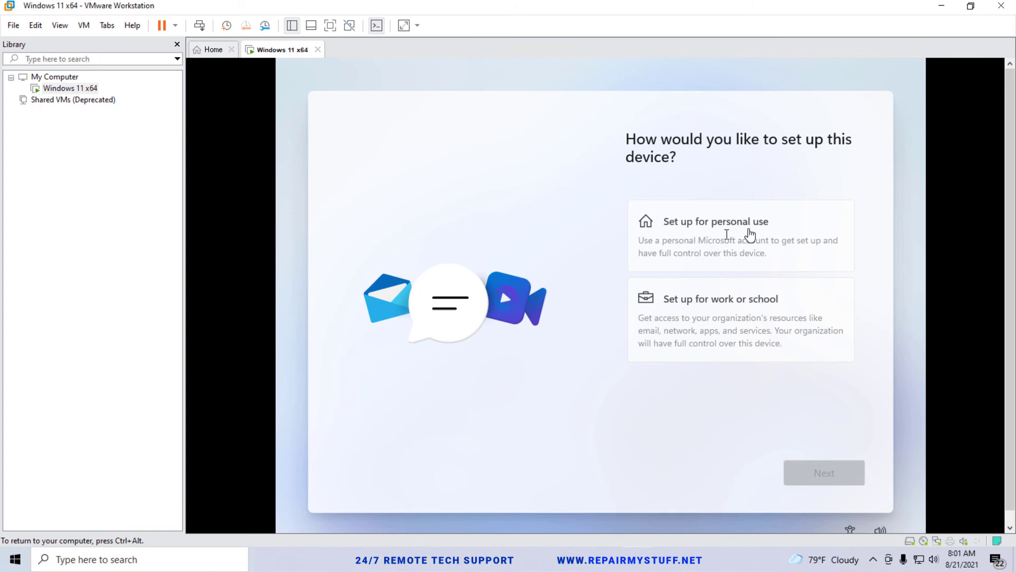
click(826, 475)
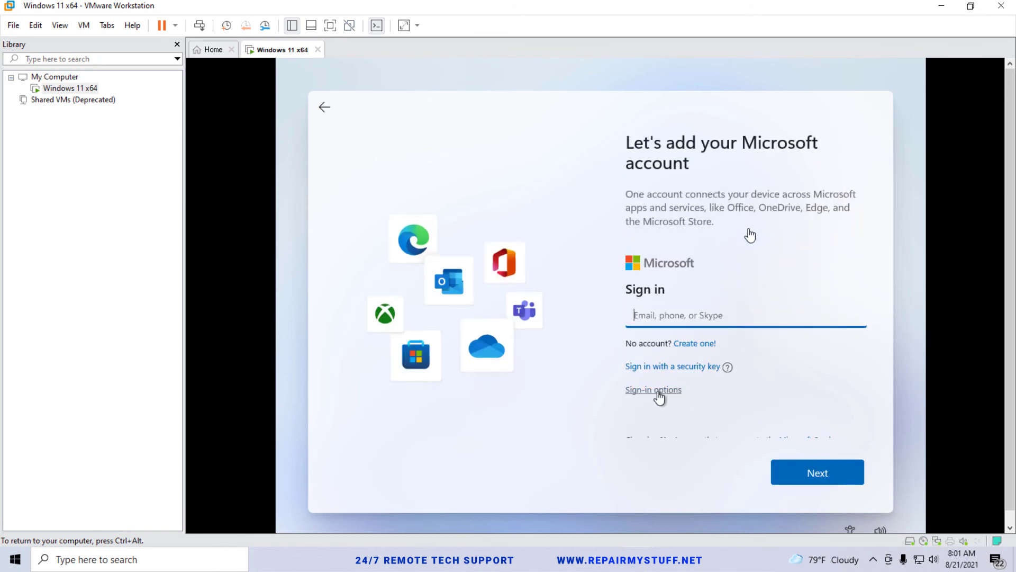
click(657, 390)
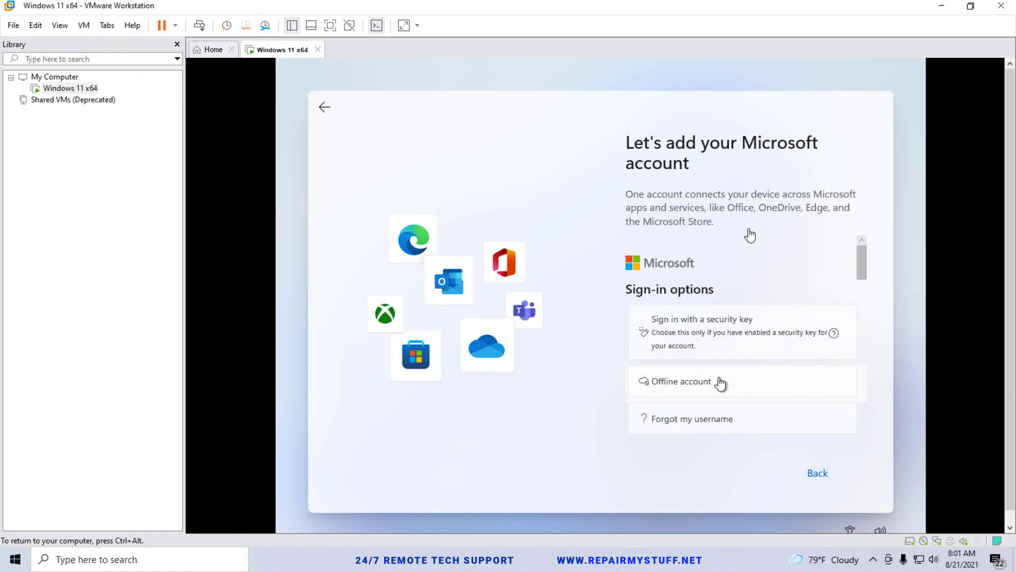
click(721, 381)
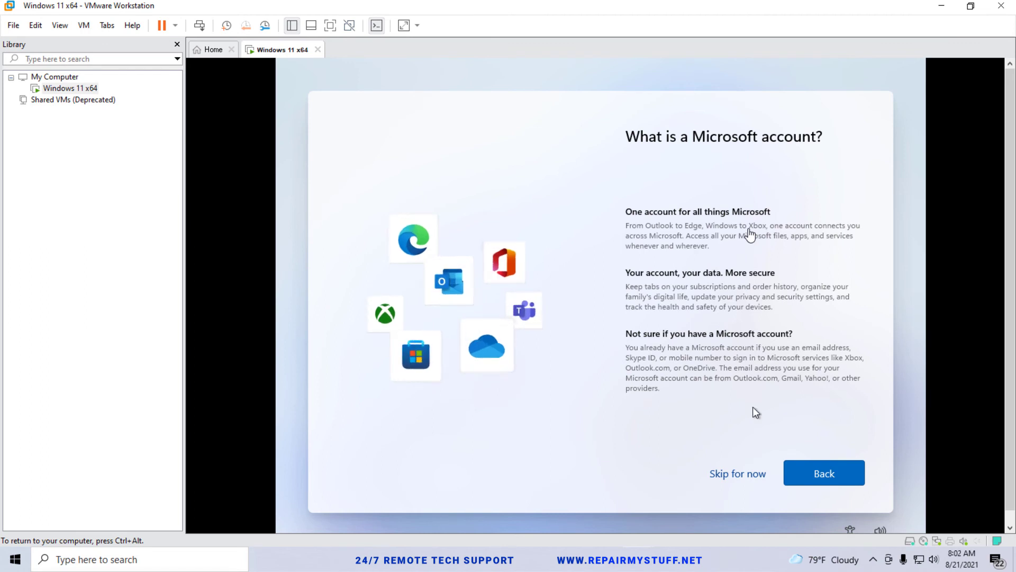
click(740, 474)
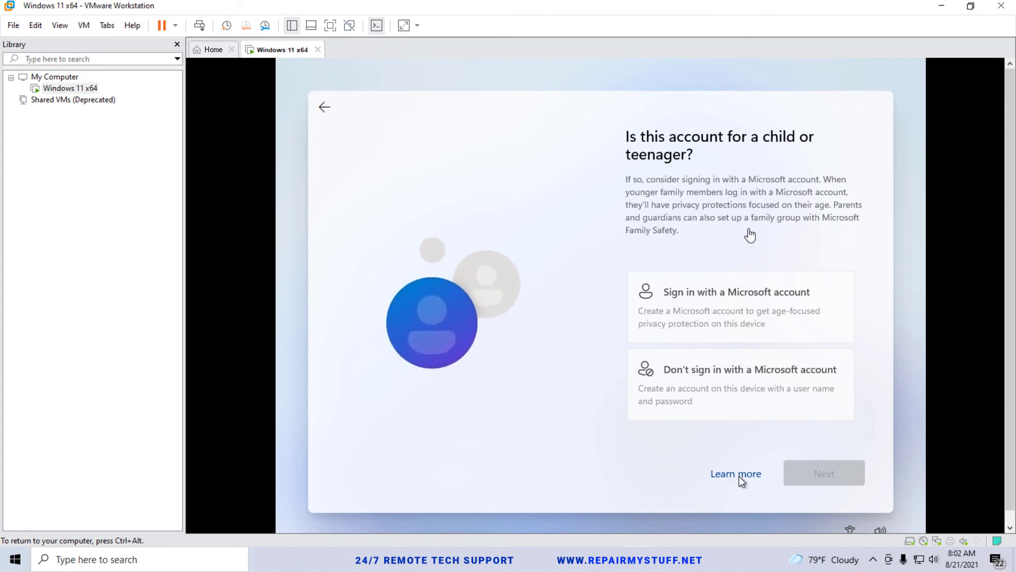
click(742, 383)
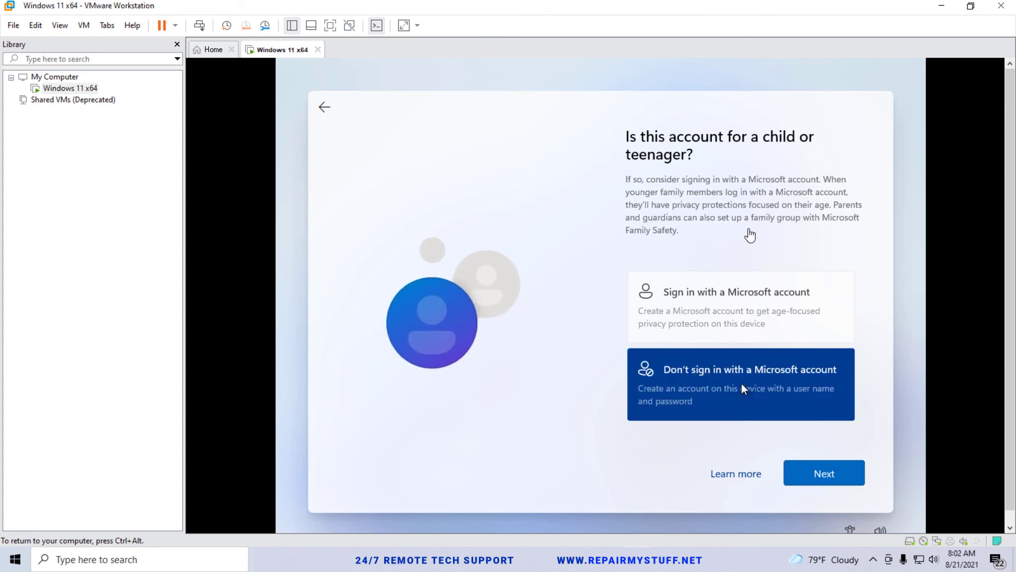
click(846, 482)
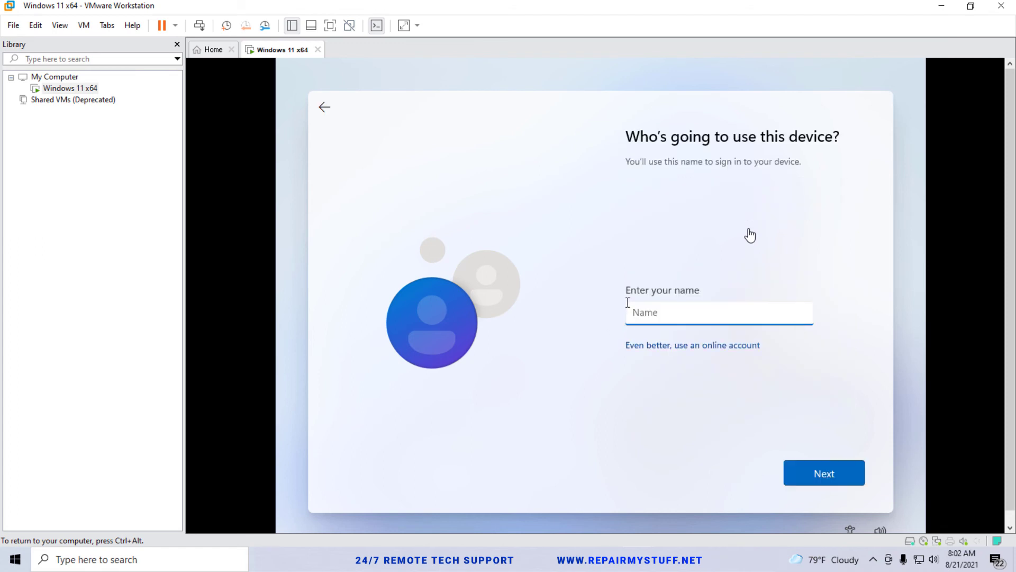
- Name the device's local user account WorkStation, so that it differs from the PC name, and continue
text(RemoteWork)
key(Return)
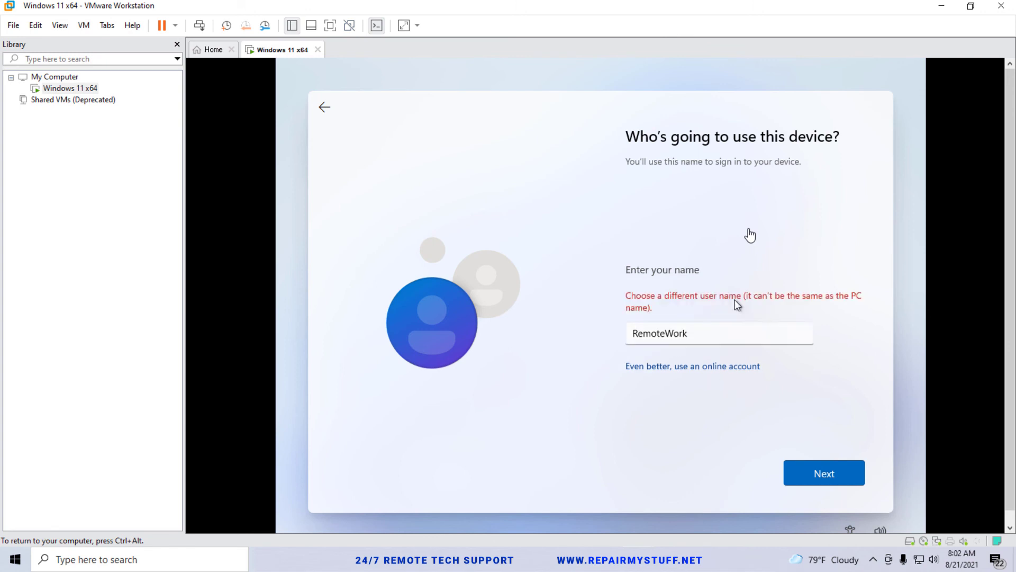
click(699, 331)
double_click(698, 332)
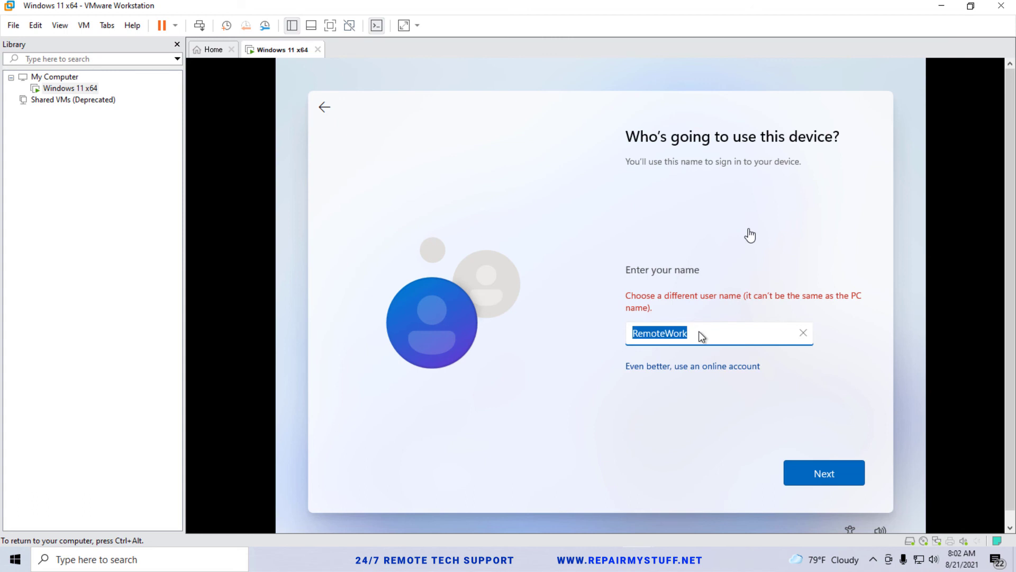
key(BackSpace)
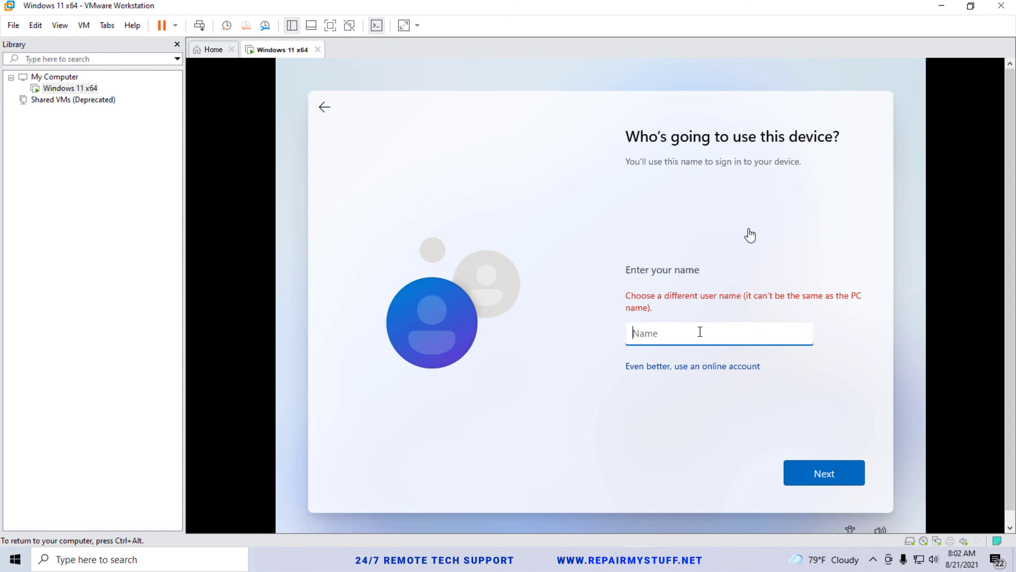
text(WorkStation)
click(840, 472)
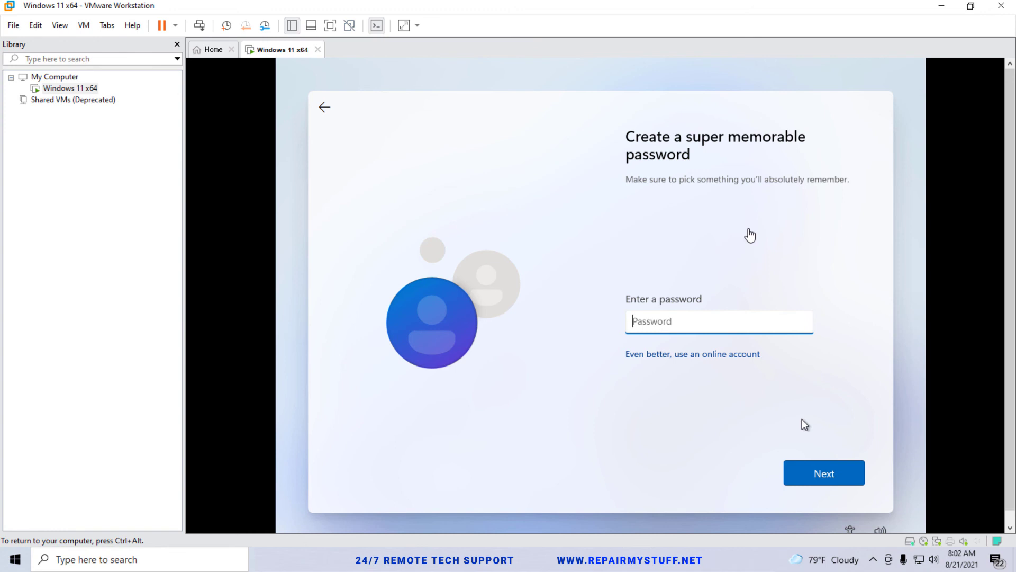
- Create the account password, enter it again as confirmation, and continue to the security questions
text(••)
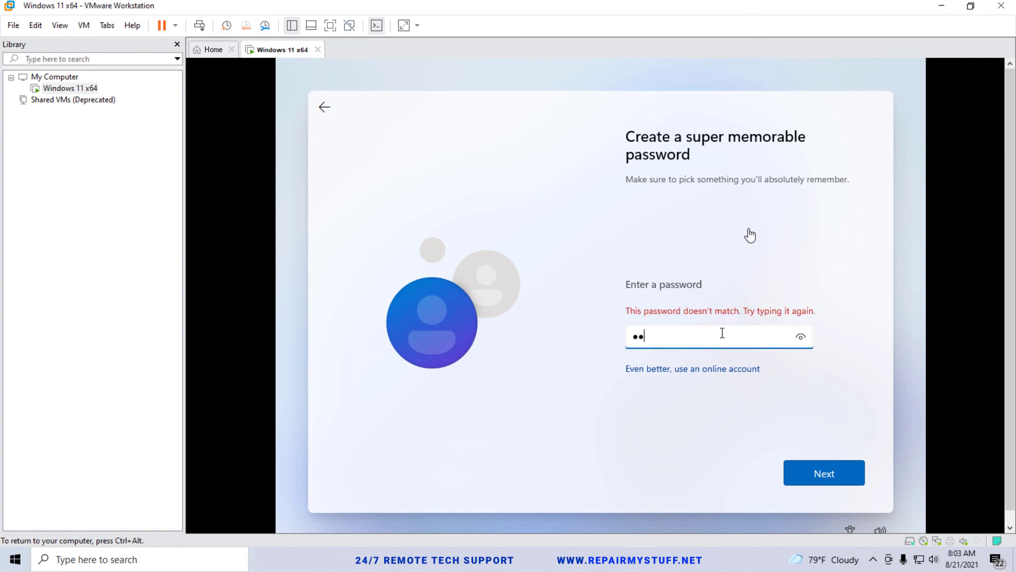
text(••••••)
click(825, 475)
text(•)
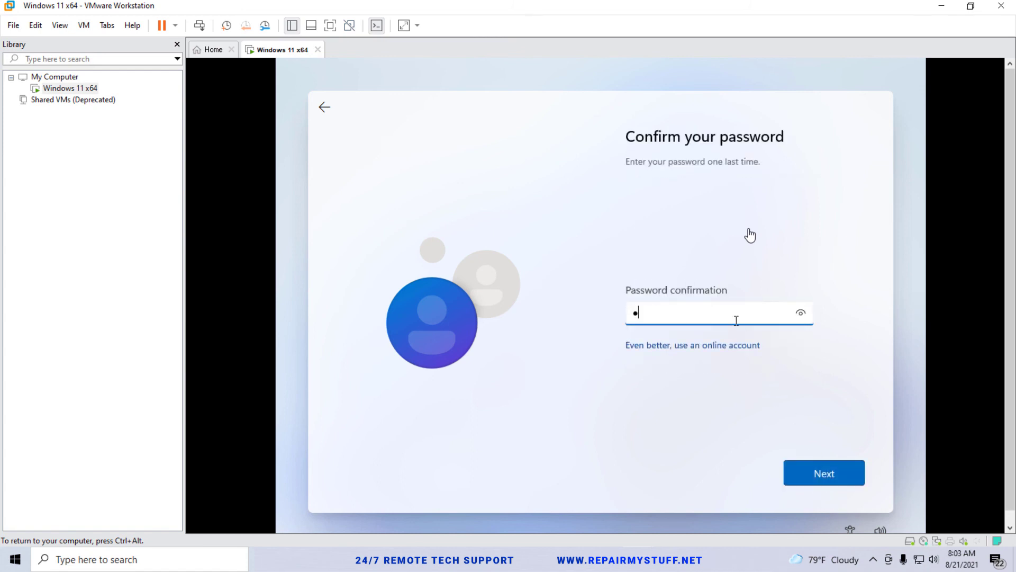
text(••••••)
click(822, 470)
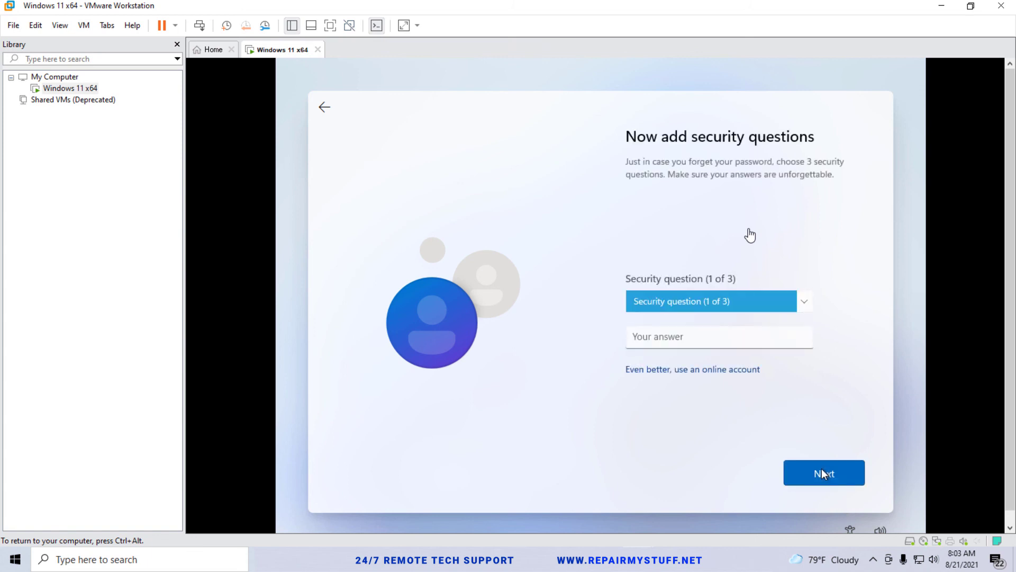
- Choose the question about the city of birth as the first security question and continue through the security questions
click(765, 312)
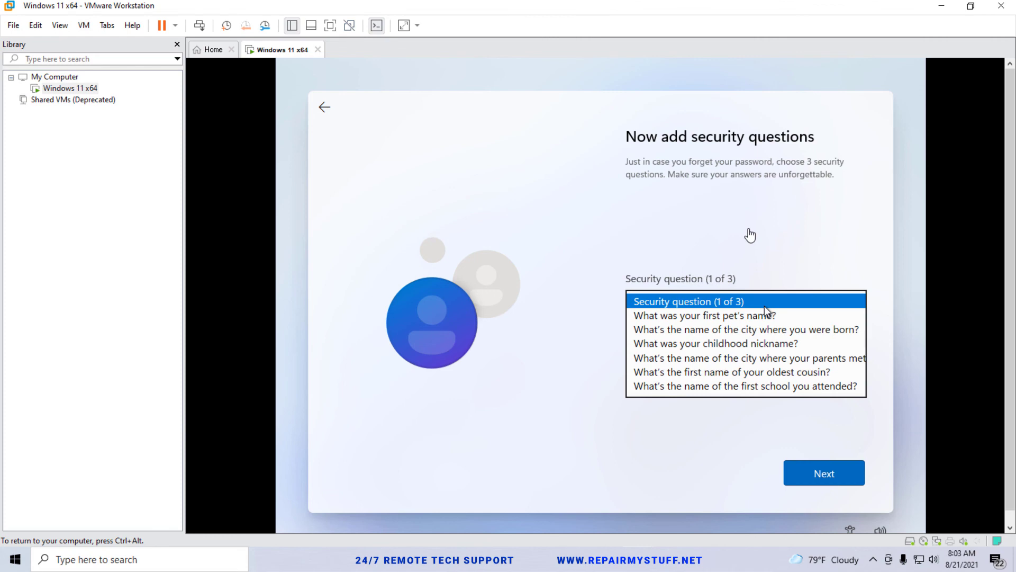
click(775, 329)
click(822, 471)
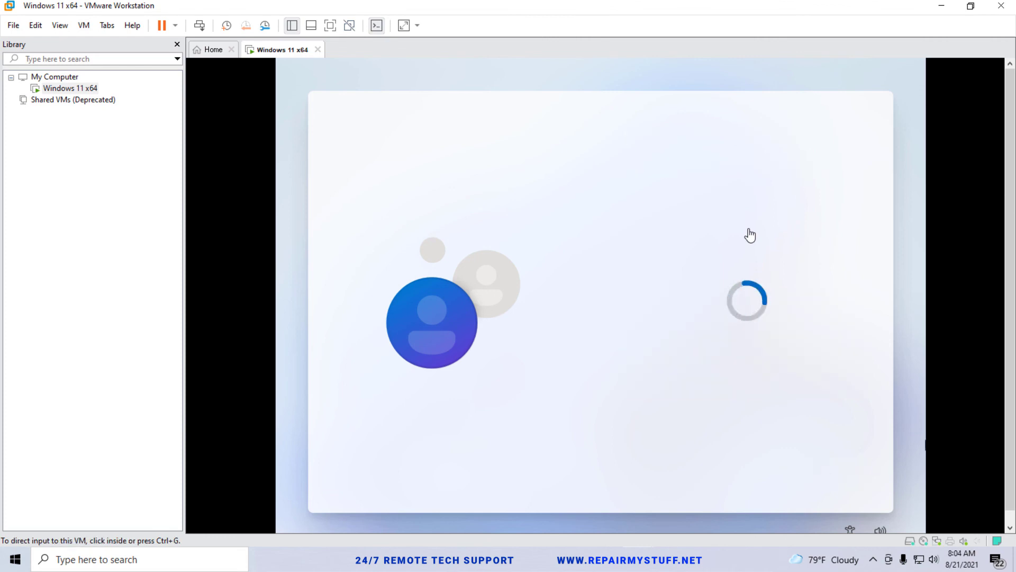
- Turn off Location and Find my device, and limit diagnostic data to Required only
scroll(750, 235, down, 1)
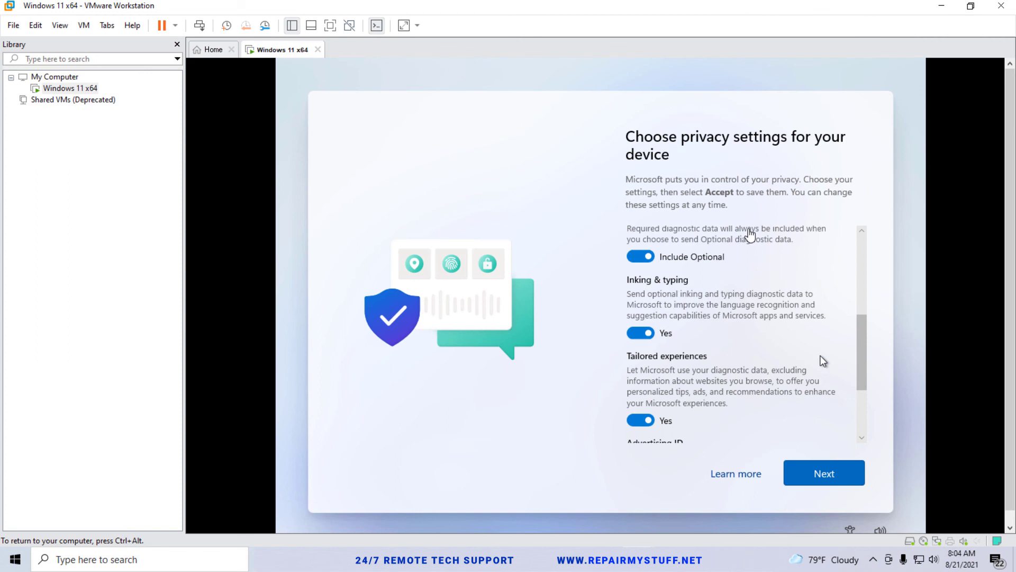
scroll(750, 234, up, 5)
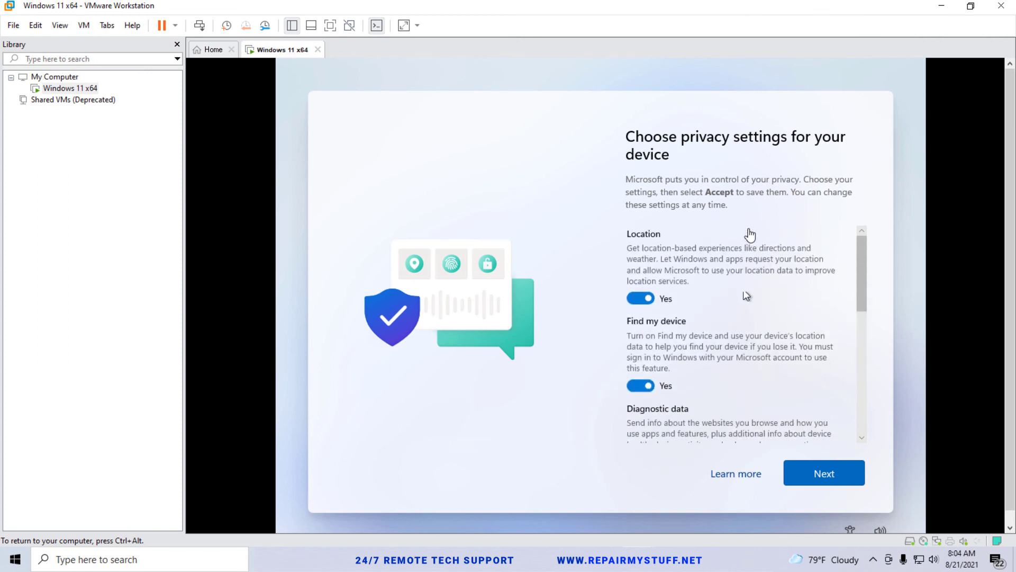
click(639, 298)
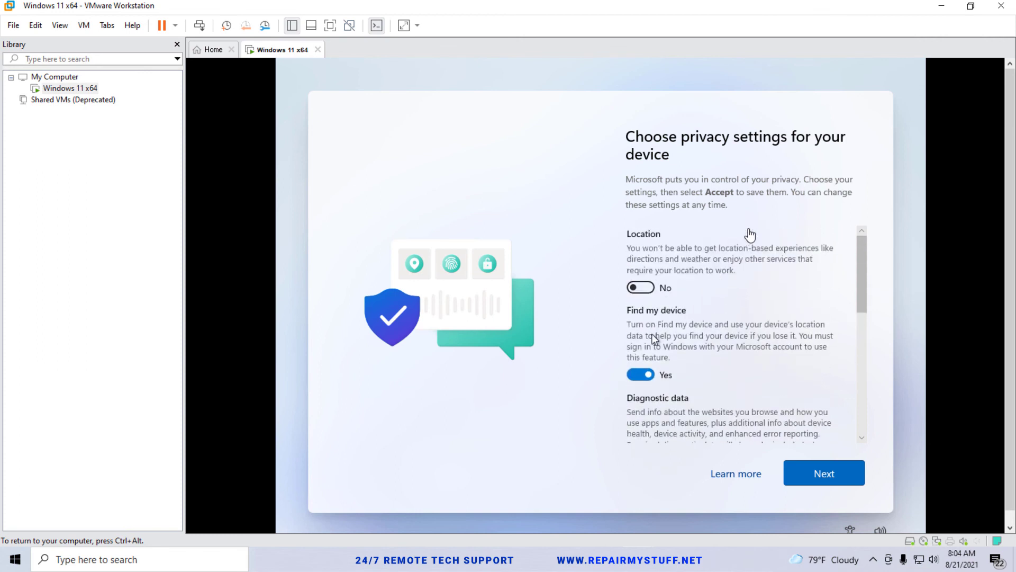
click(642, 373)
scroll(675, 418, down, 2)
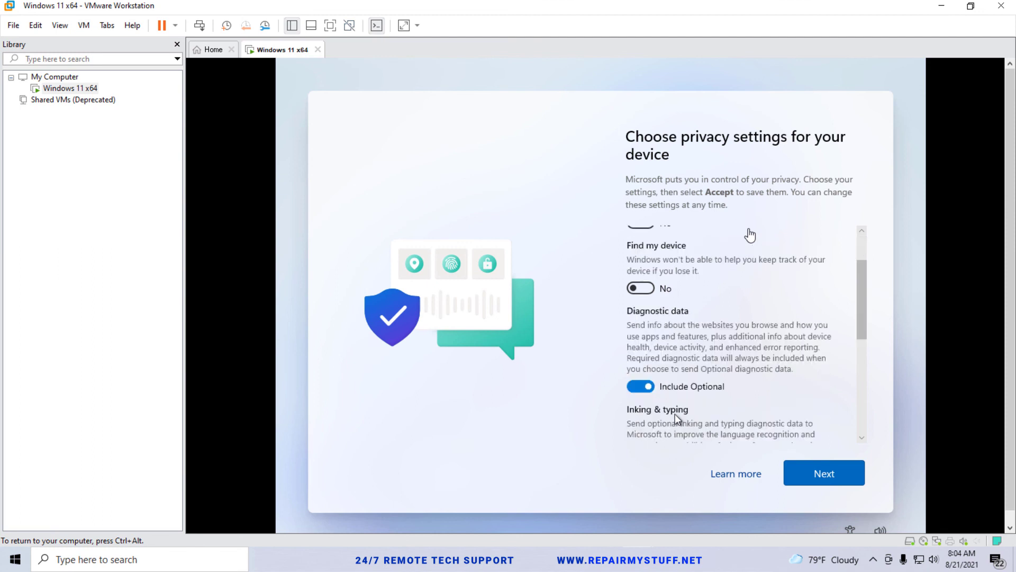
click(649, 389)
- Turn off Inking & typing, Tailored experiences and Advertising ID, and submit the privacy settings
scroll(701, 392, down, 2)
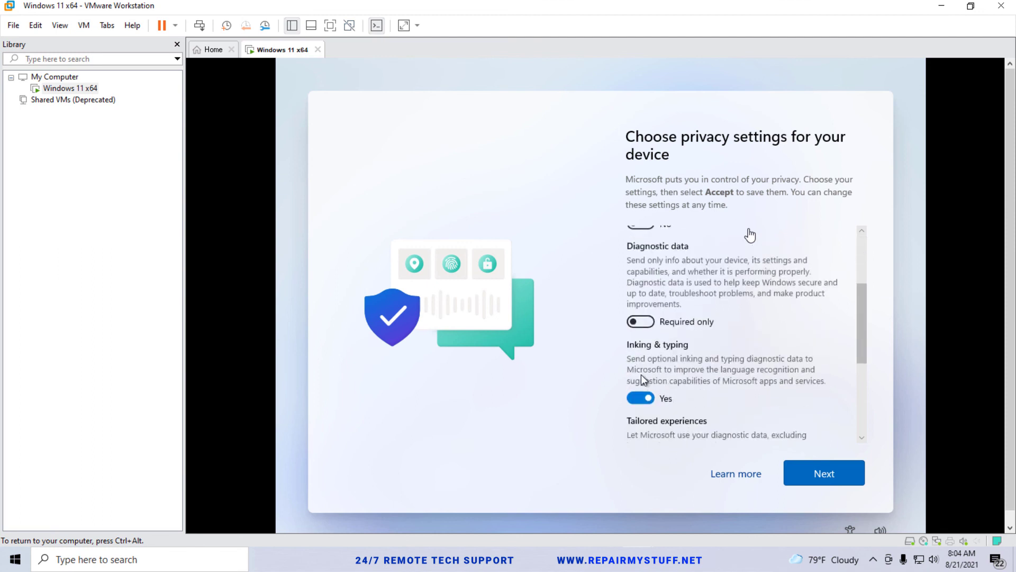
click(642, 398)
scroll(667, 407, down, 2)
click(647, 412)
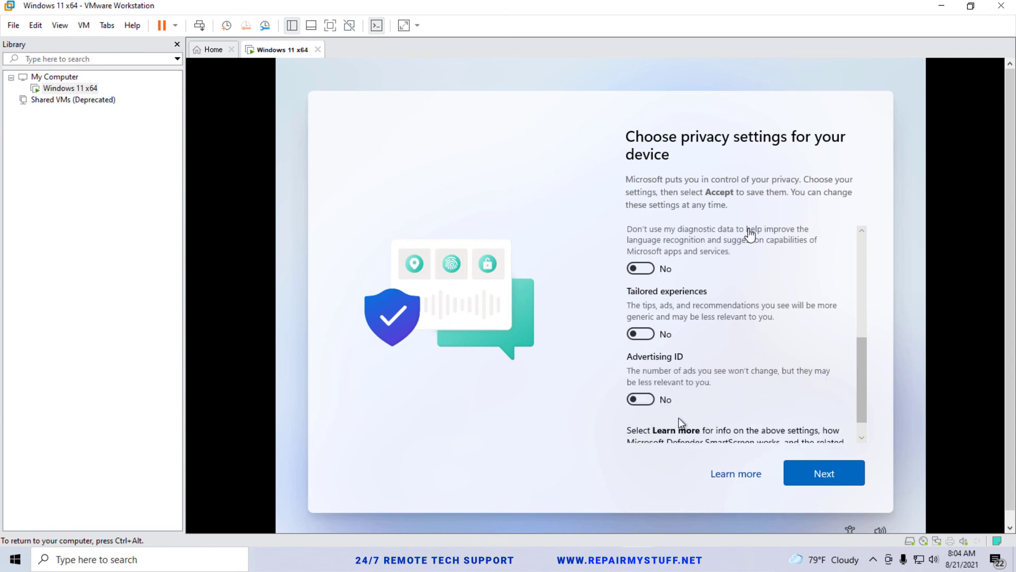
scroll(704, 415, down, 1)
click(822, 481)
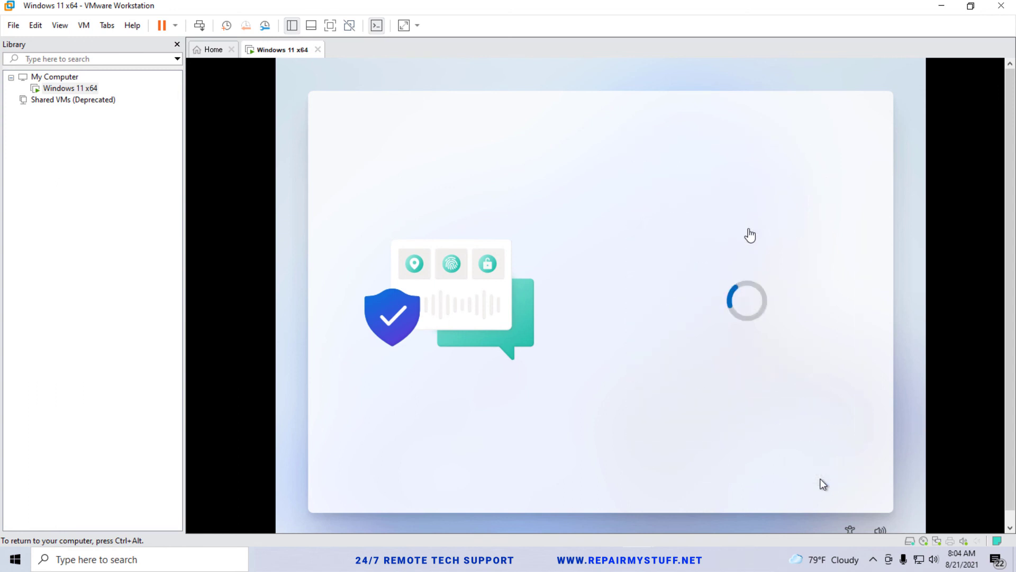